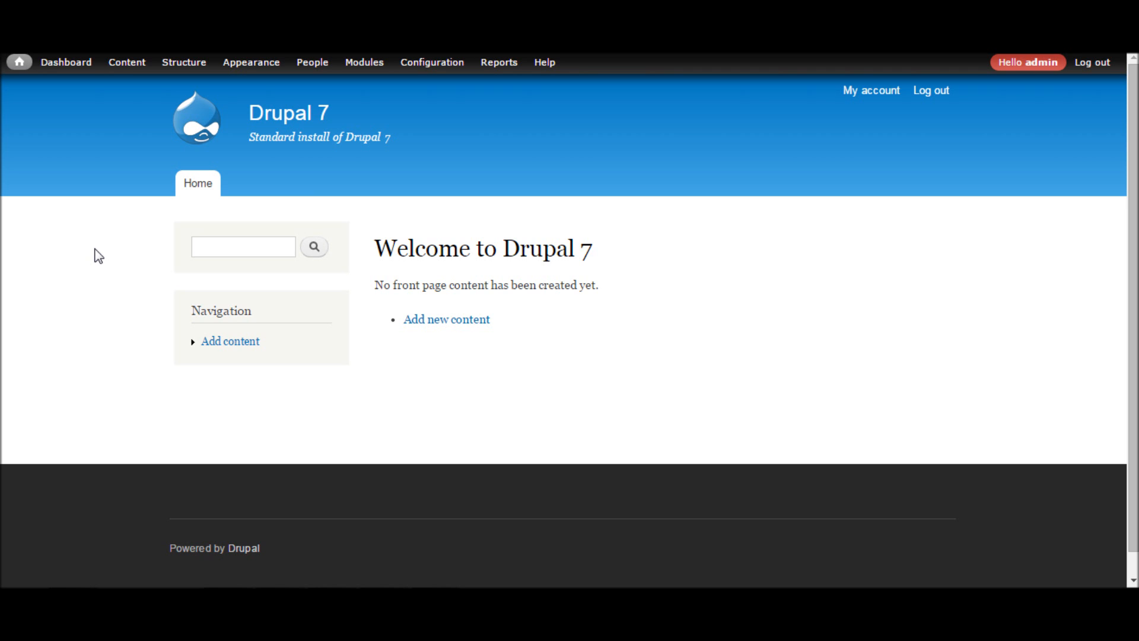
Step: Switch to FileZilla and open the remote sites/all/modules folder of the d7default installation
mouse_move(457, 62)
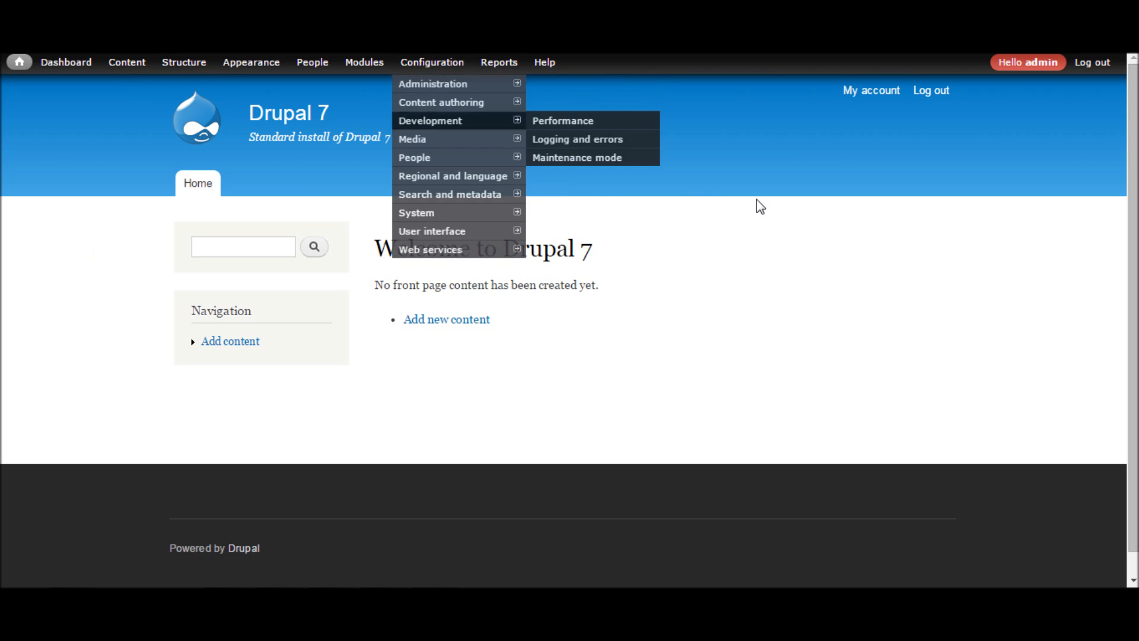
key("alt+Tab")
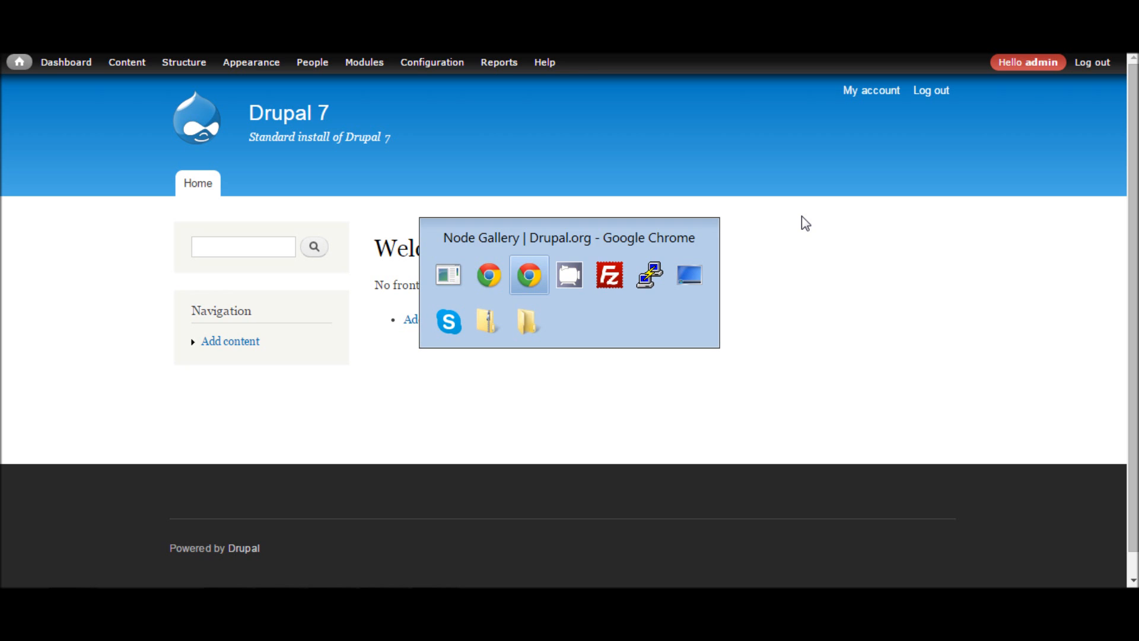
key("alt+Tab")
key("alt+Tab")
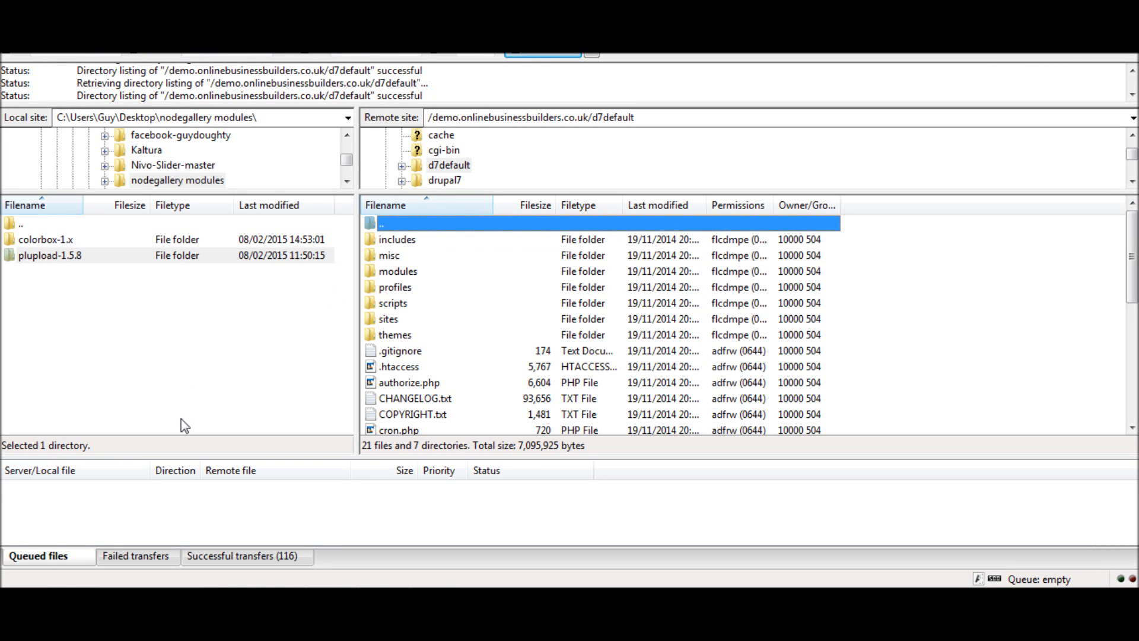
left_click(396, 324)
double_click(396, 324)
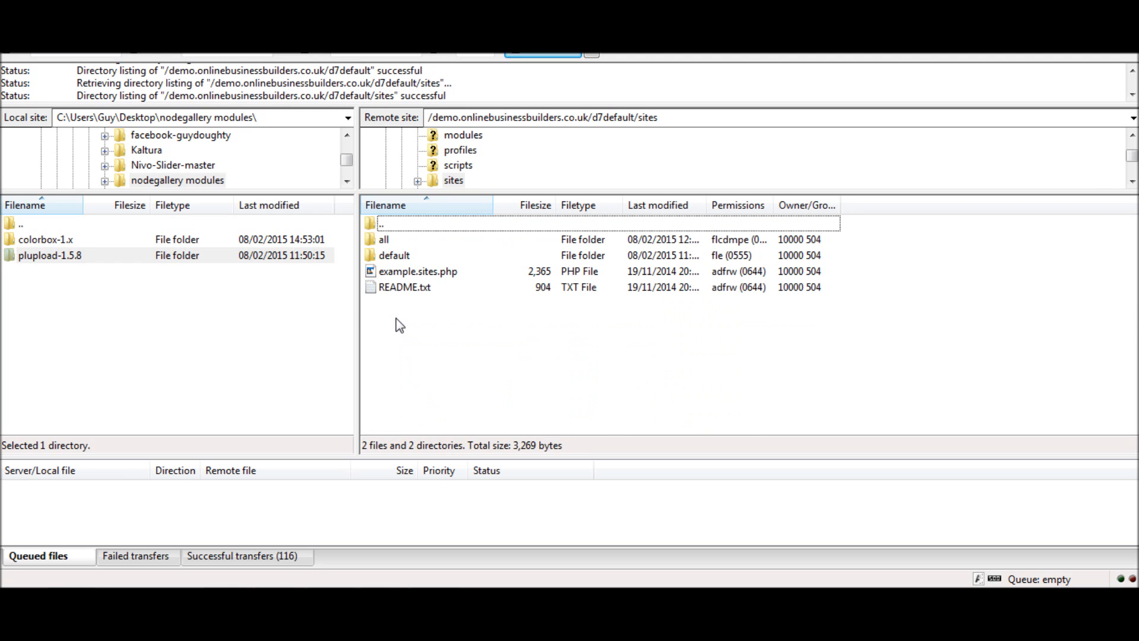
double_click(396, 238)
double_click(414, 260)
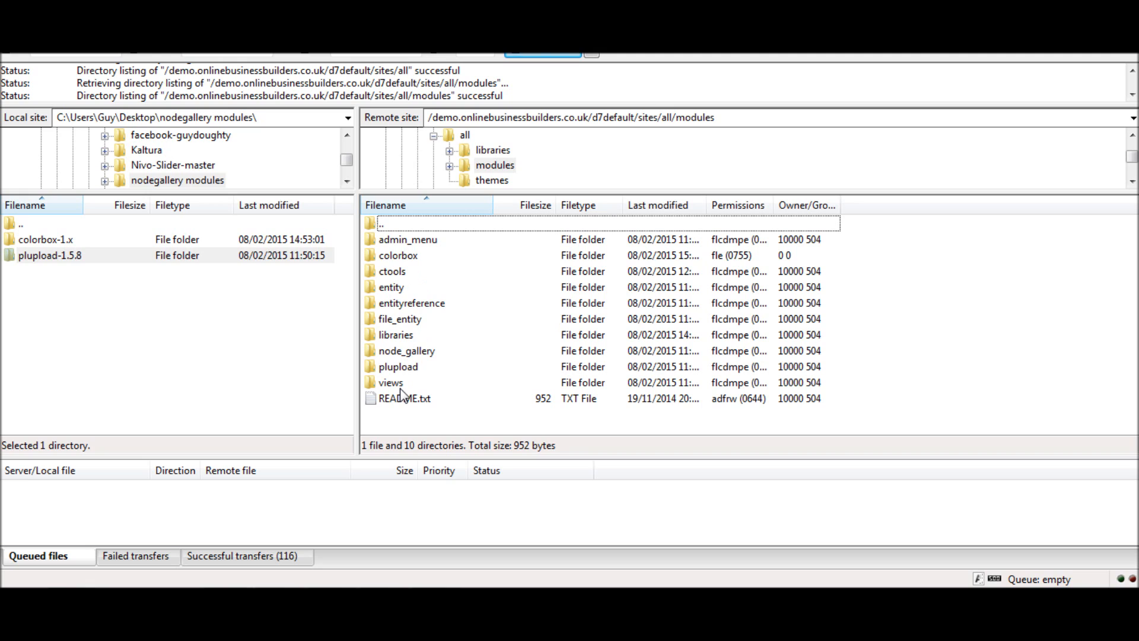
Step: Check the uploaded module folders, including admin_menu, colorbox and plupload, and open the remote sites/all/libraries folder
left_click(430, 243)
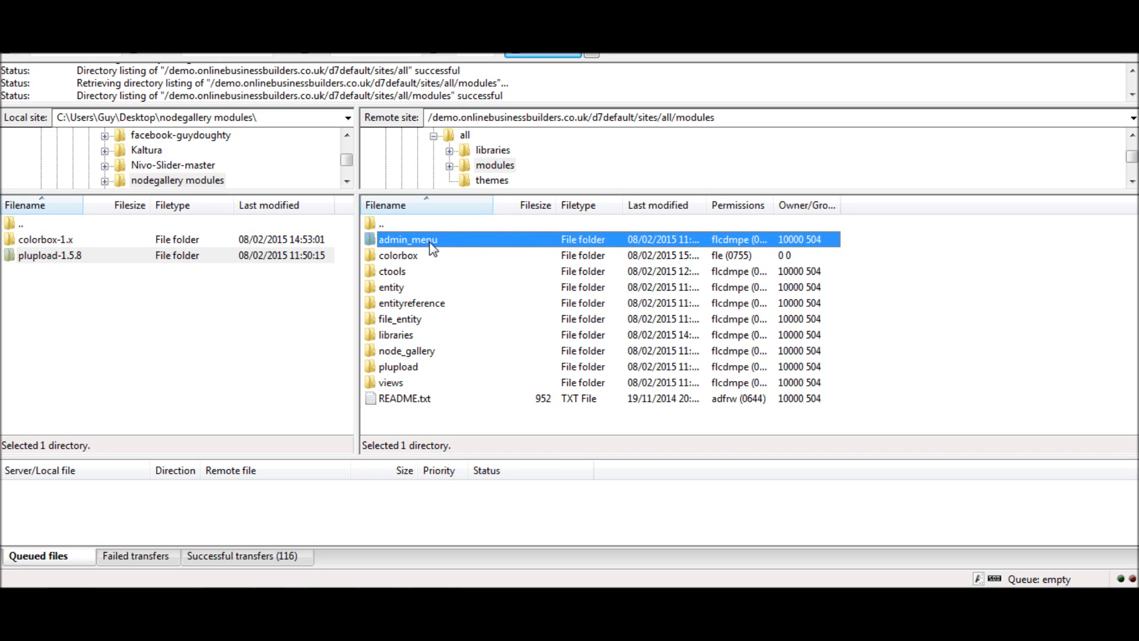
left_click(394, 257)
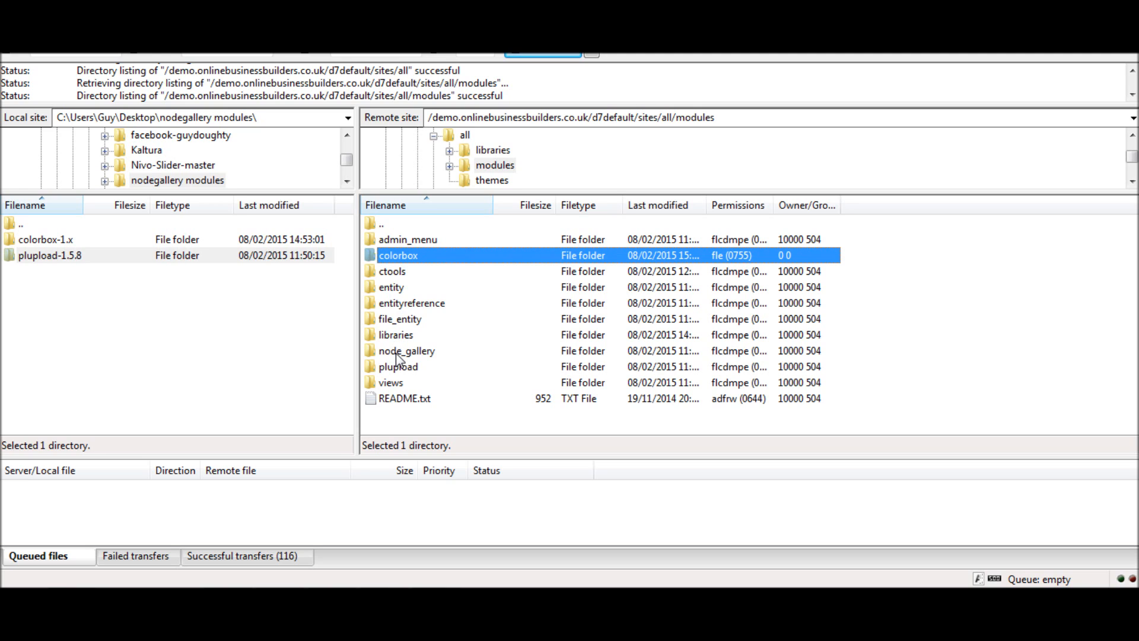
left_click(412, 370)
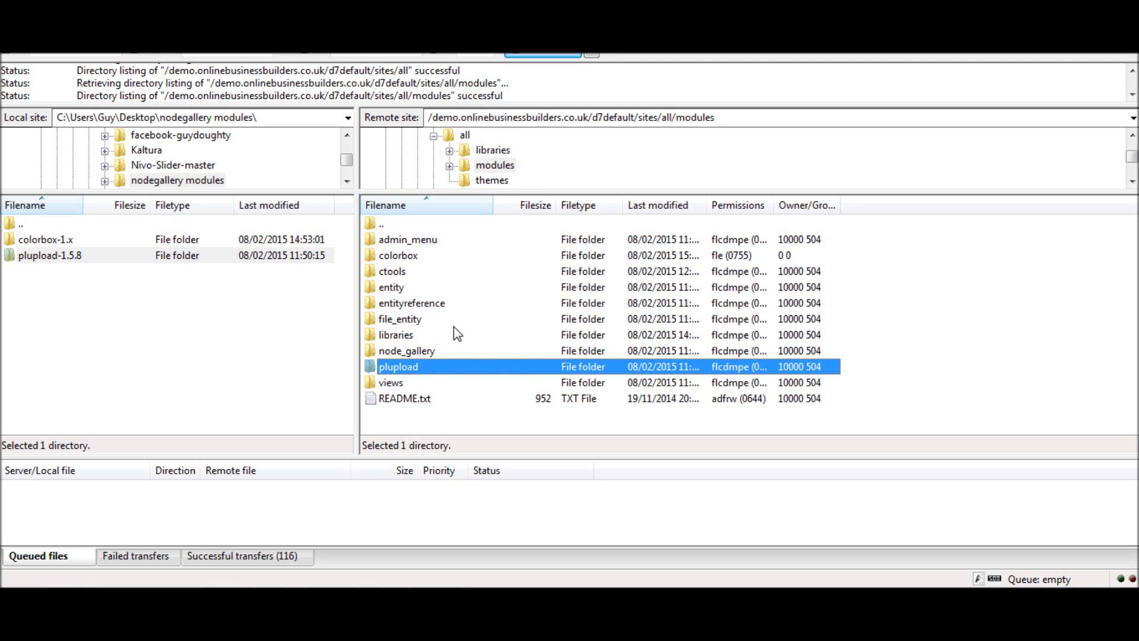
left_click(502, 152)
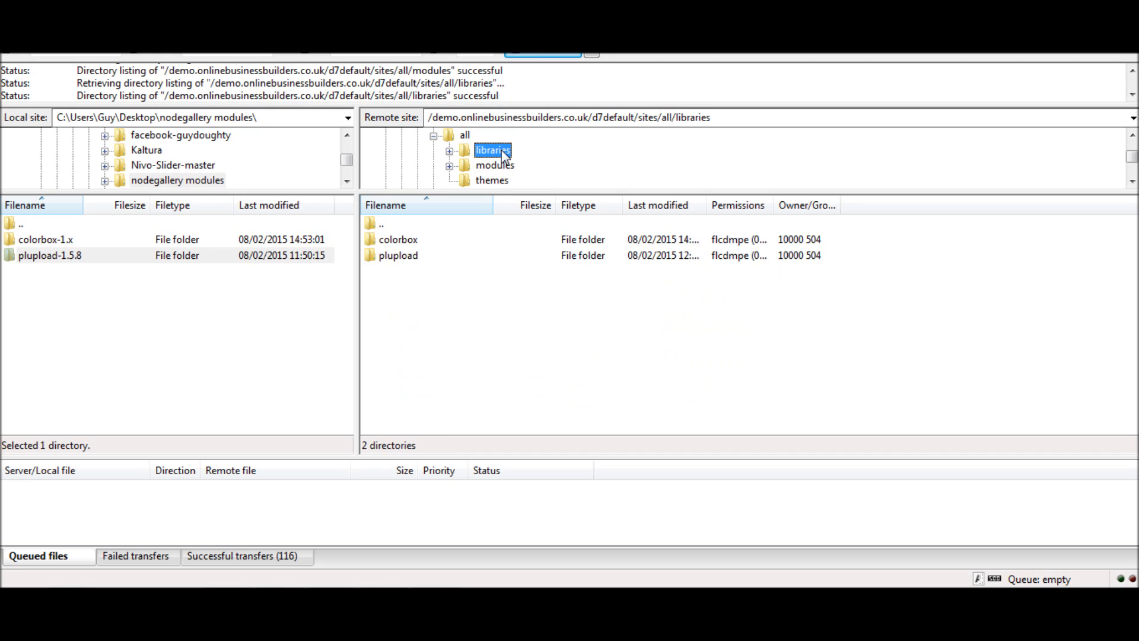
Step: Switch to Chrome and review the drupal.org pages for Node Gallery, Entity reference, Entity API, File entity, Chaos tool suite and Plupload integration
key("alt+Tab")
key("alt+Tab")
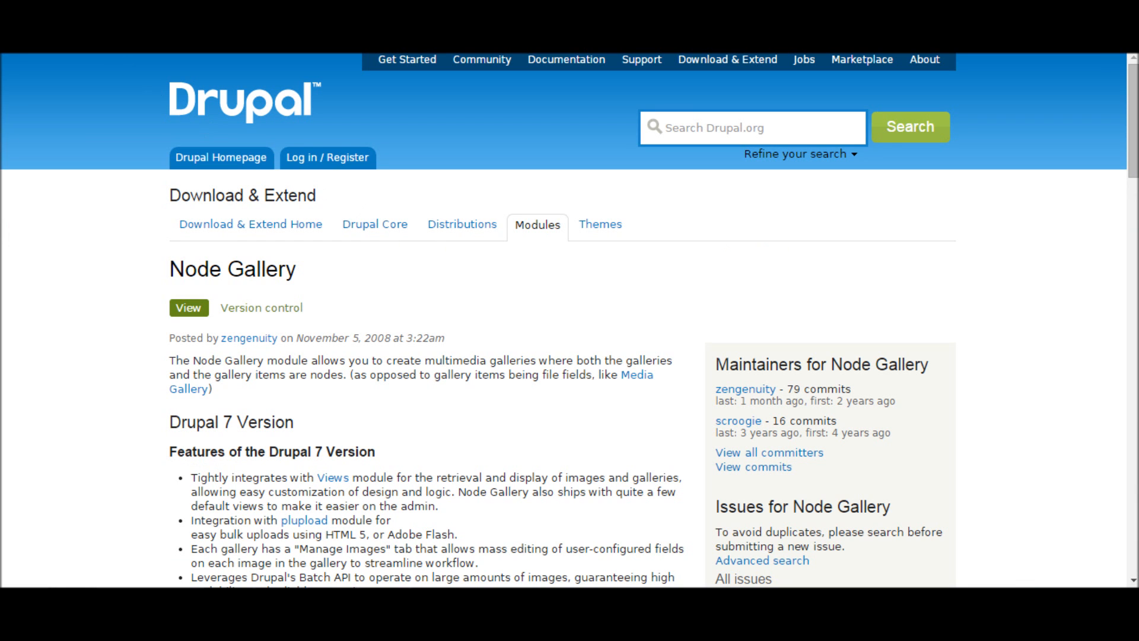
key("ctrl+Tab")
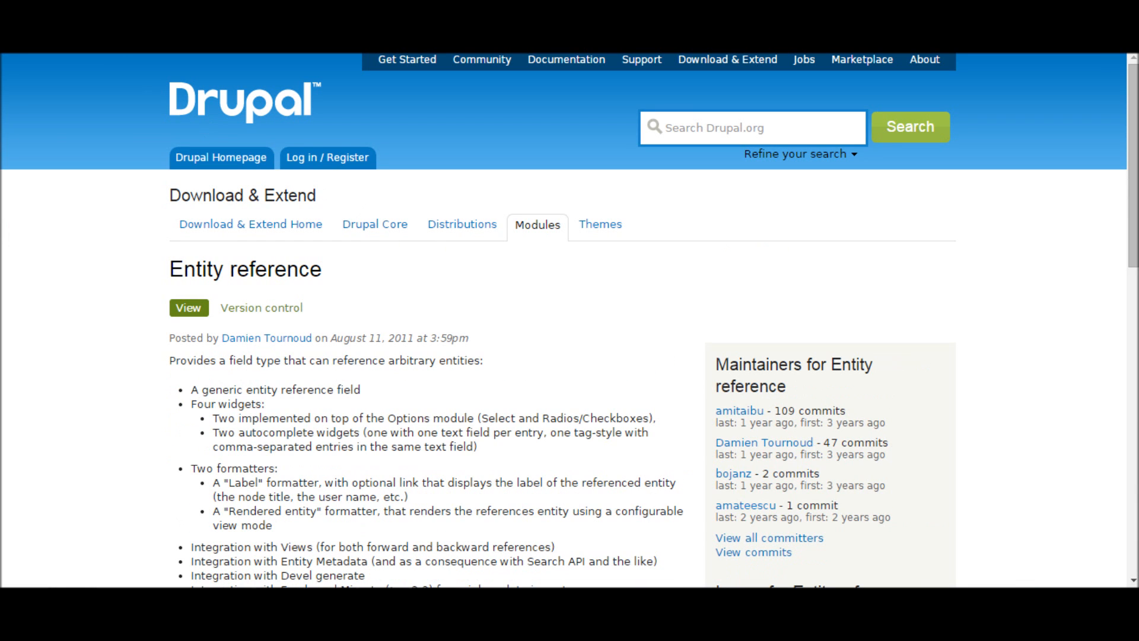
key("ctrl+Tab")
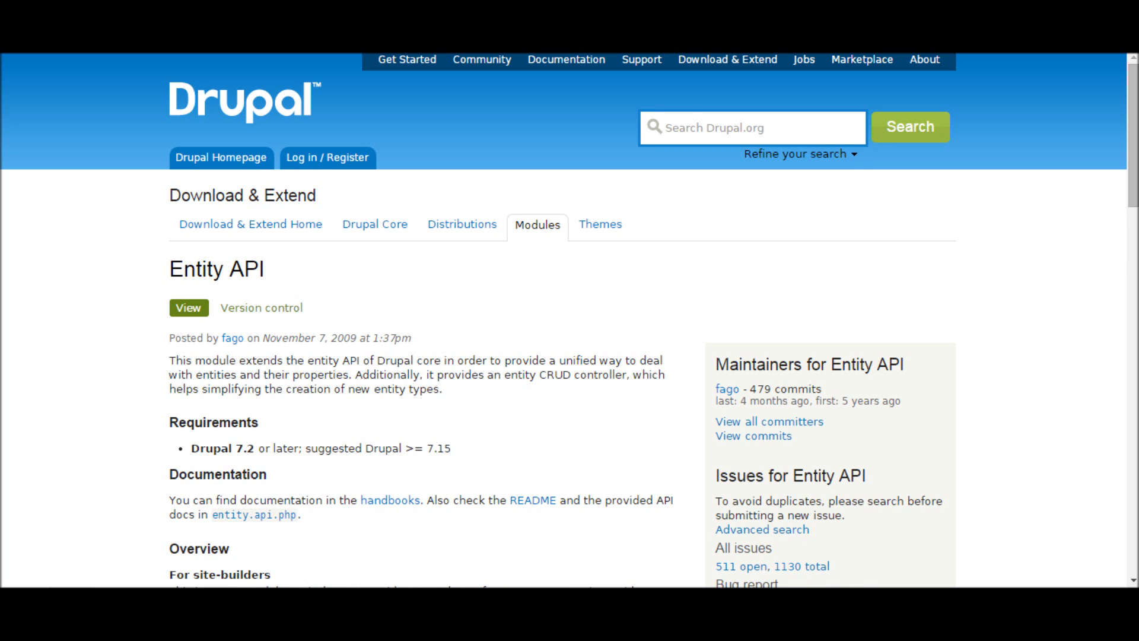
key("ctrl+Tab")
key("ctrl+Tab")
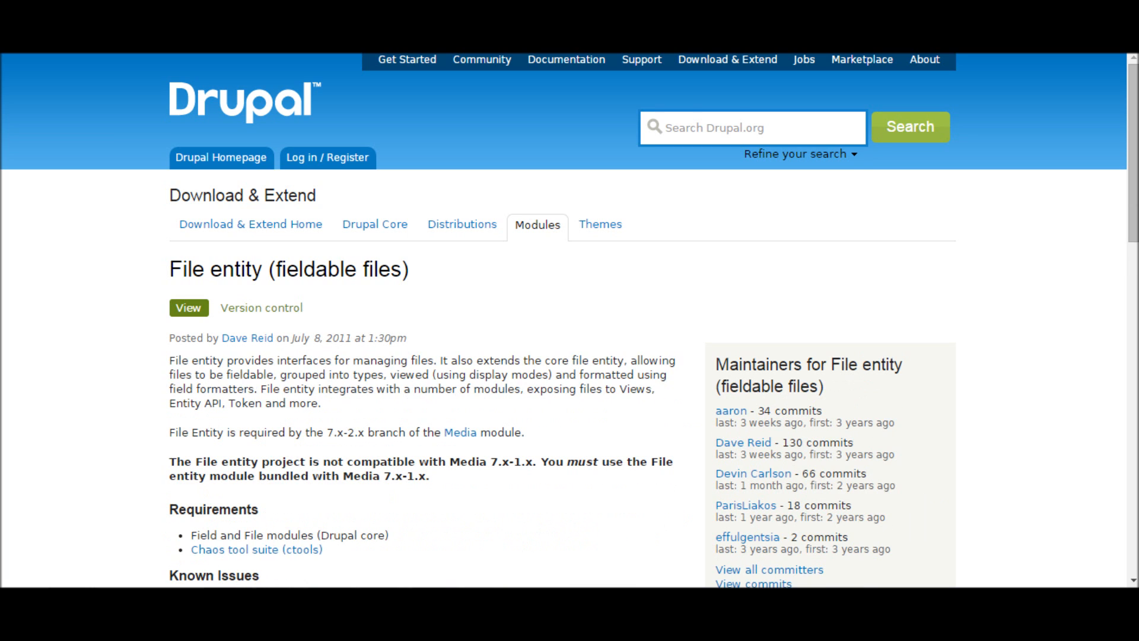
key("ctrl+Tab")
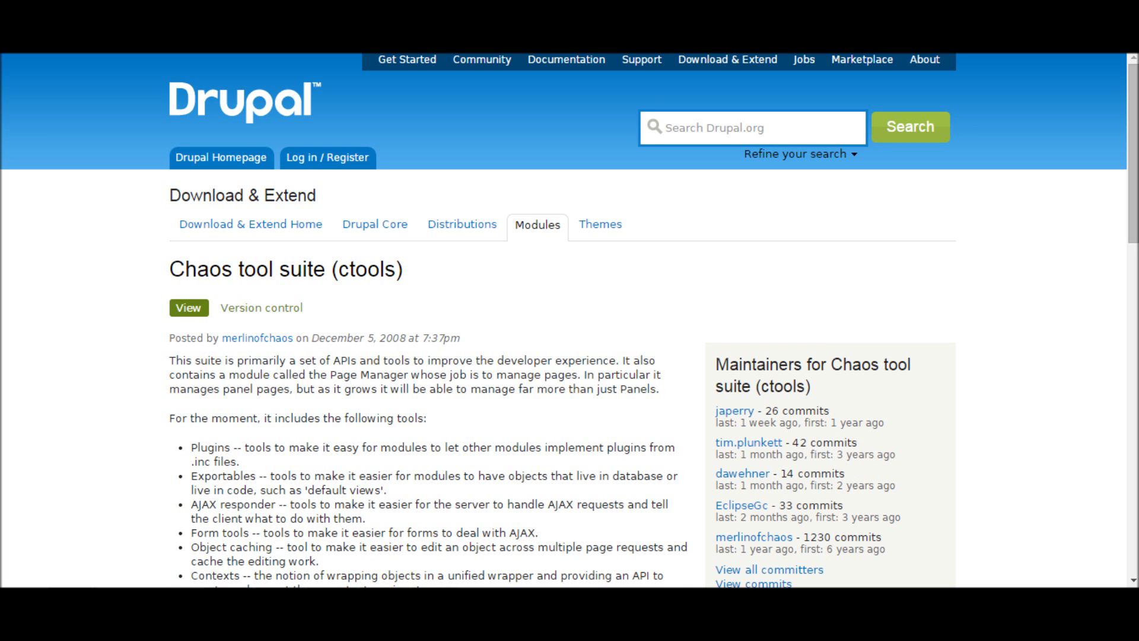
key("ctrl+Tab")
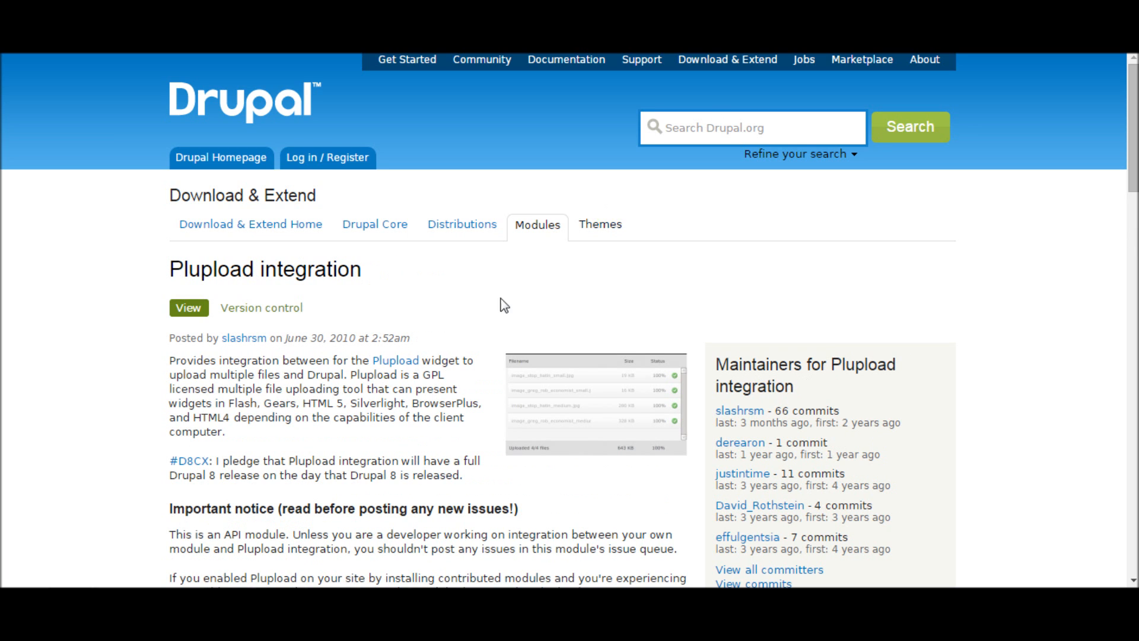
scroll(570, 320, "down", 9)
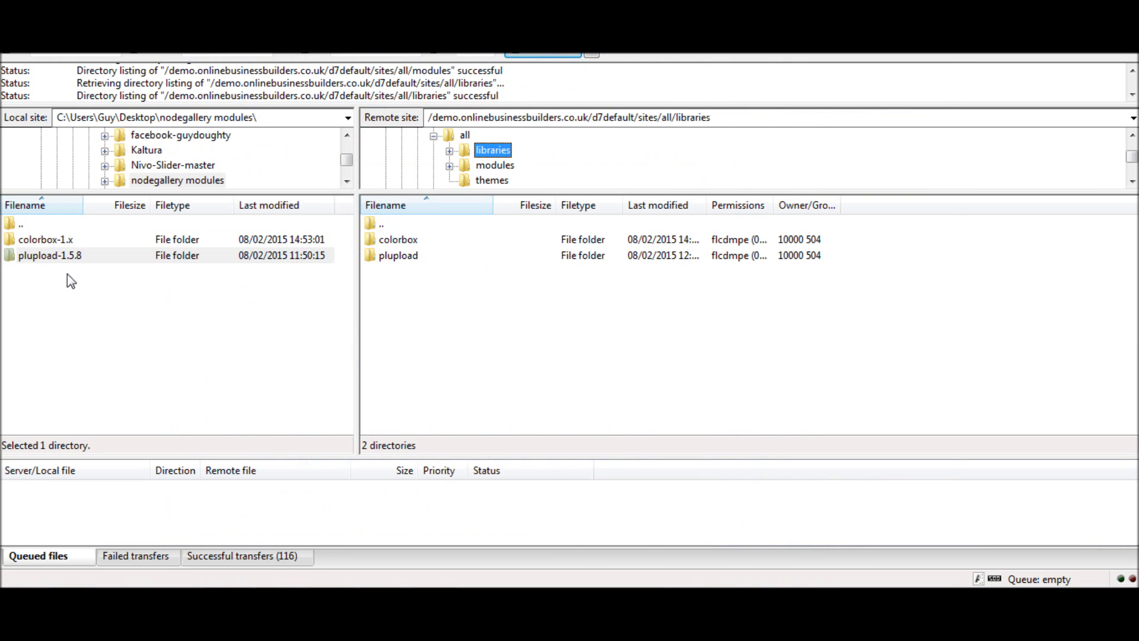
Step: In FileZilla, delete the examples folder from the remote sites/all/libraries/plupload directory
left_click(67, 255)
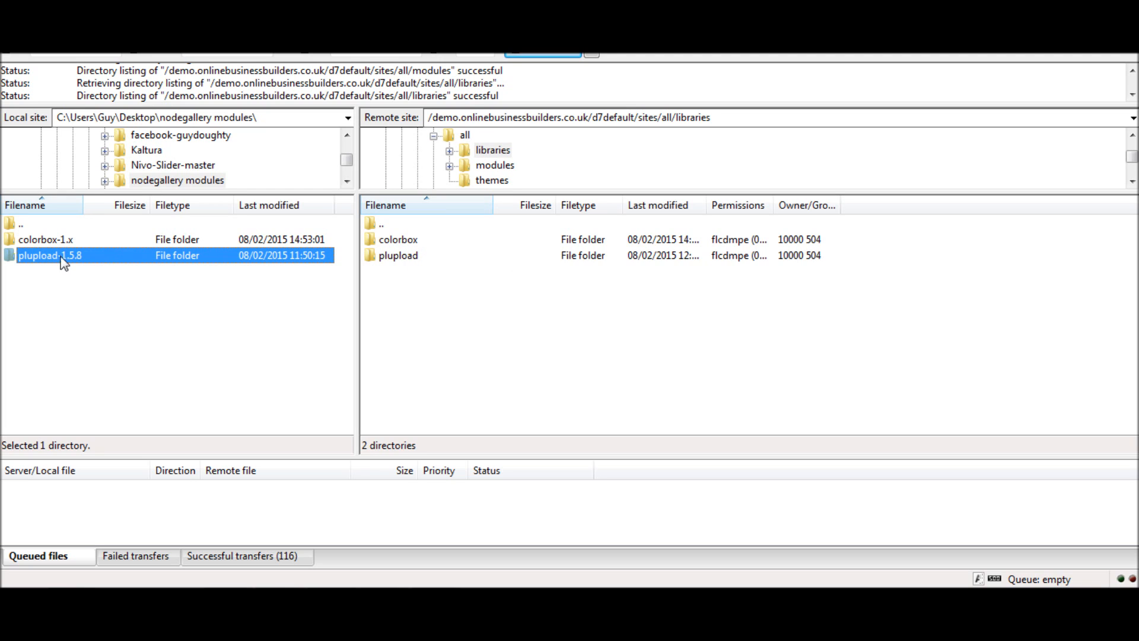
double_click(396, 256)
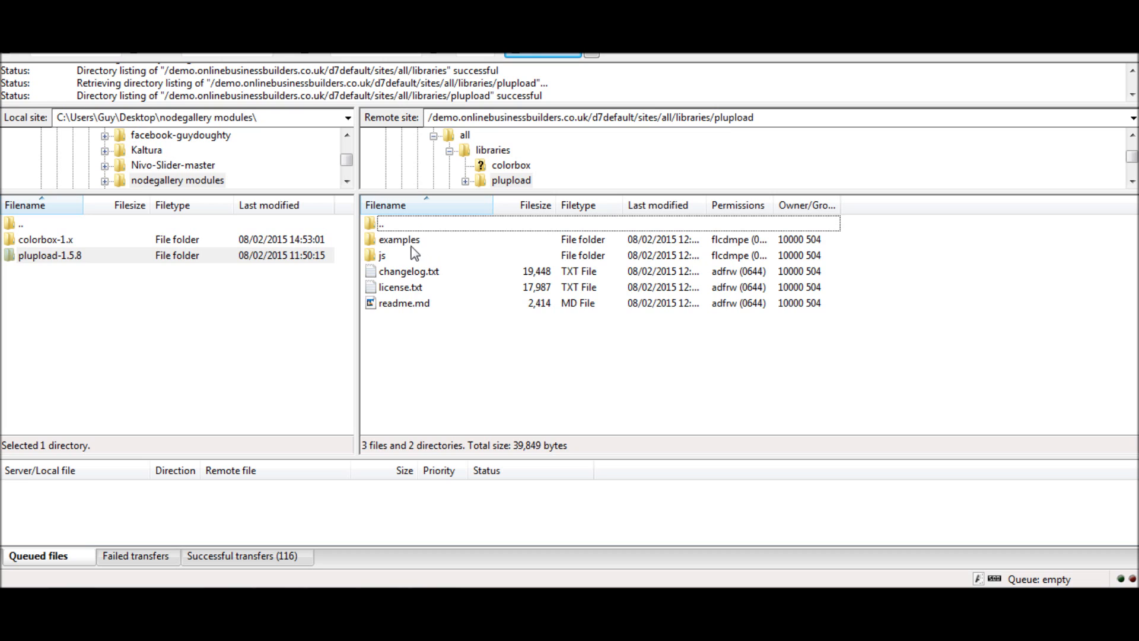
left_click(405, 243)
right_click(435, 238)
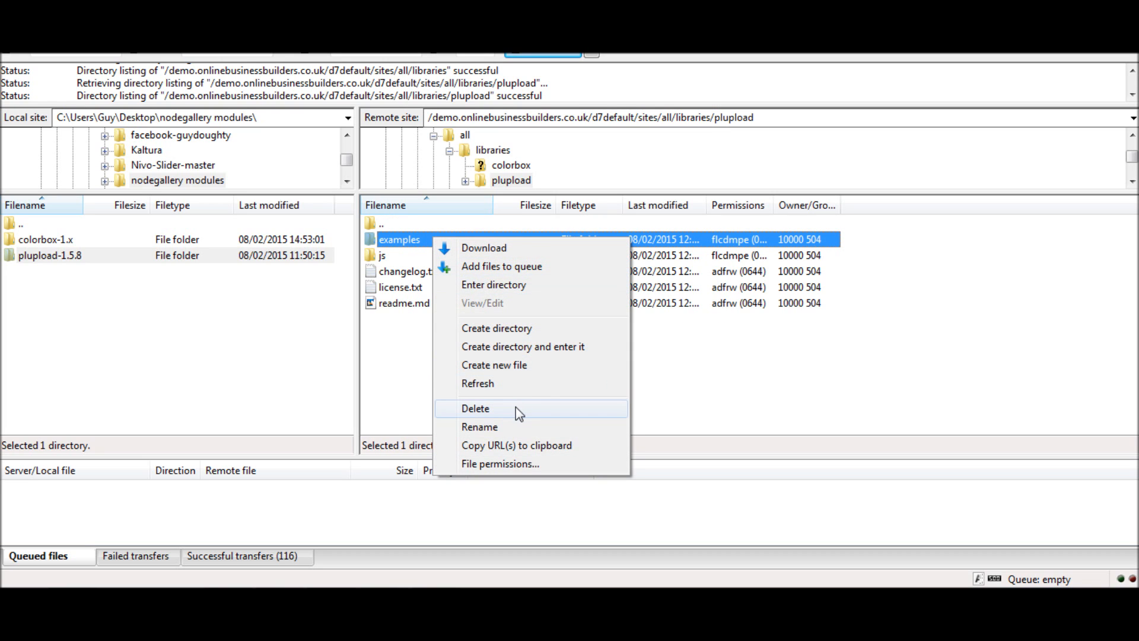
left_click(515, 407)
left_click(618, 352)
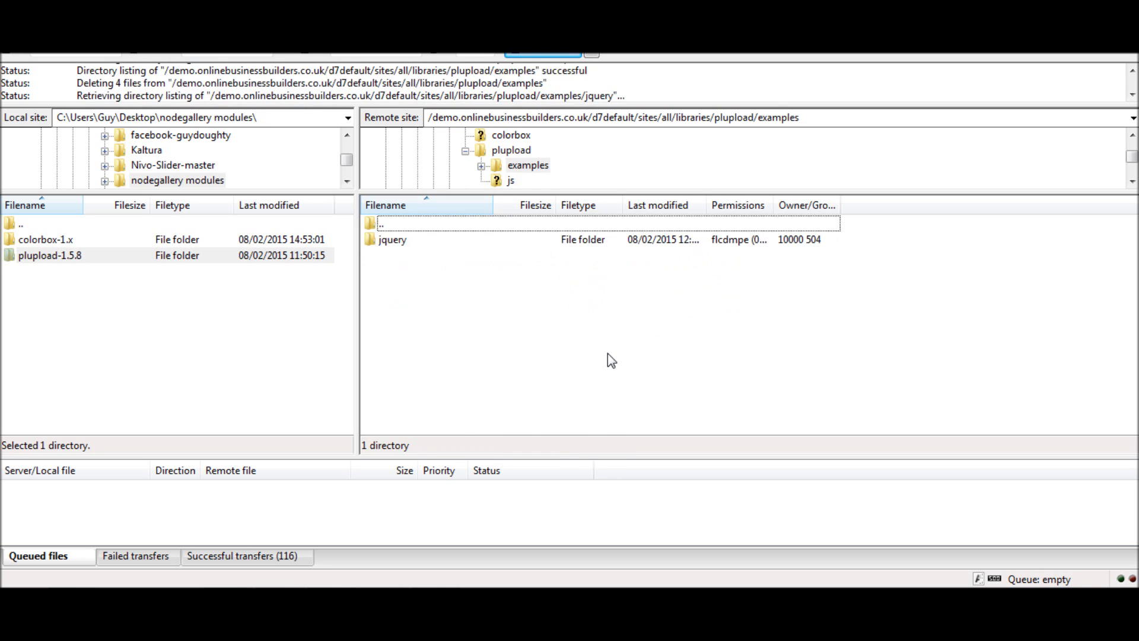
Step: Read the Drupal 7 installation instructions on the Colorbox project page and inspect the remote sites/all/libraries/colorbox folder in FileZilla
key("alt+Tab")
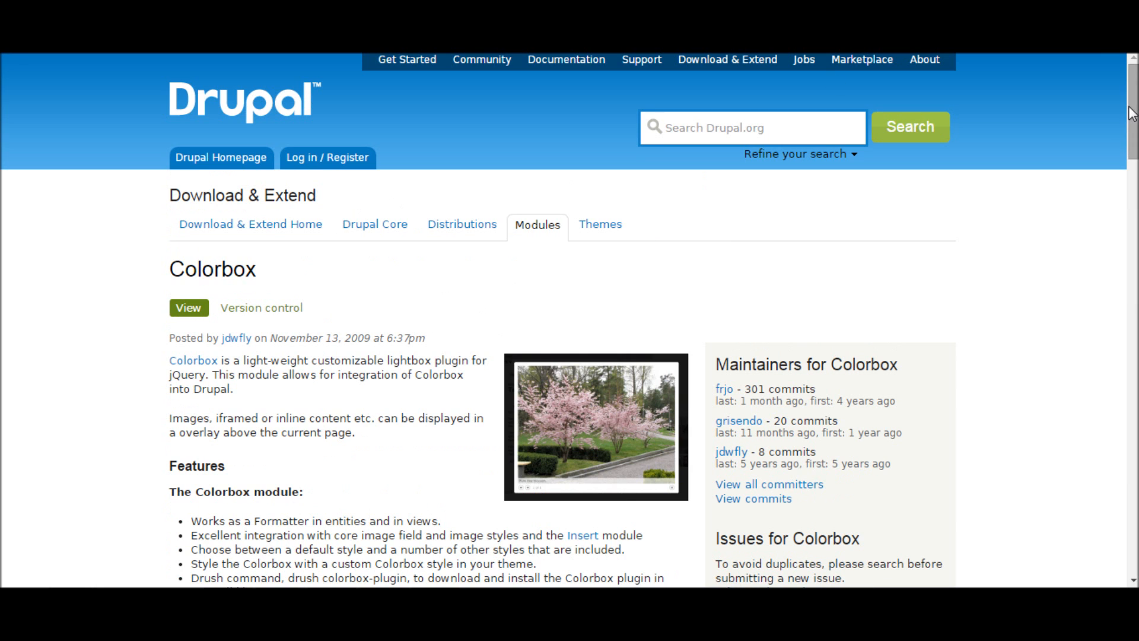
left_click_drag(1130, 123, 1134, 247)
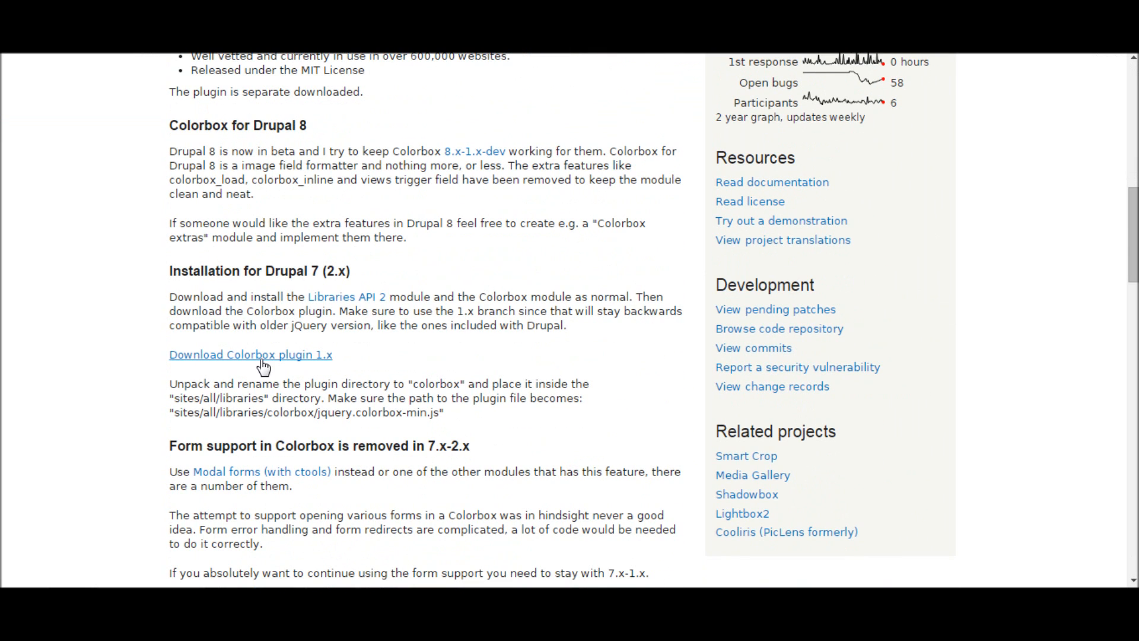
key("alt+Tab")
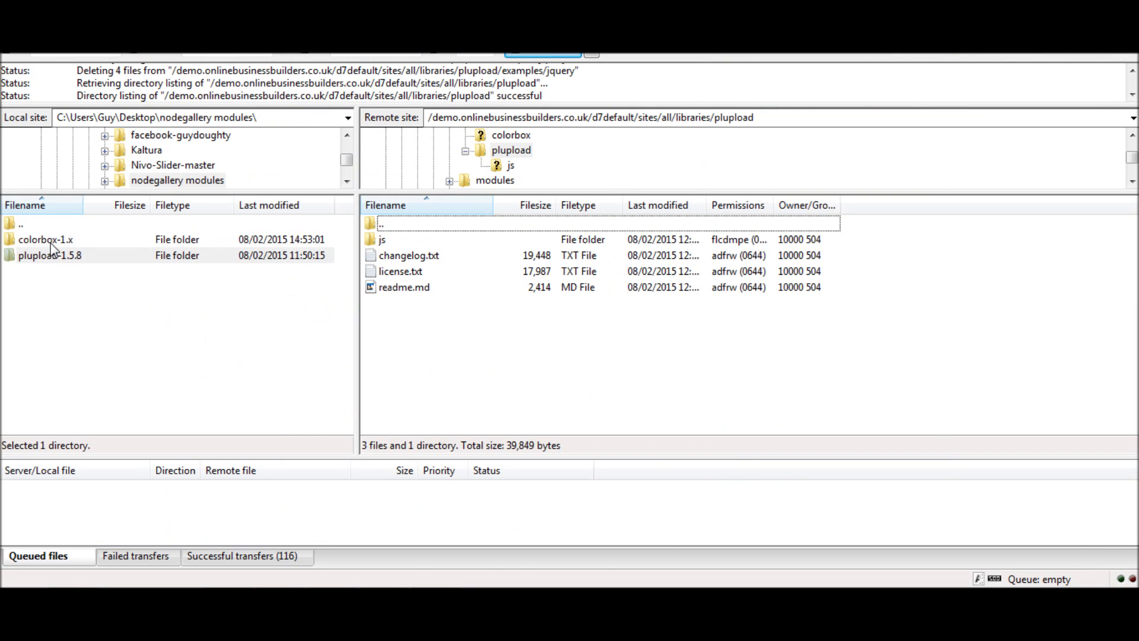
left_click(51, 242)
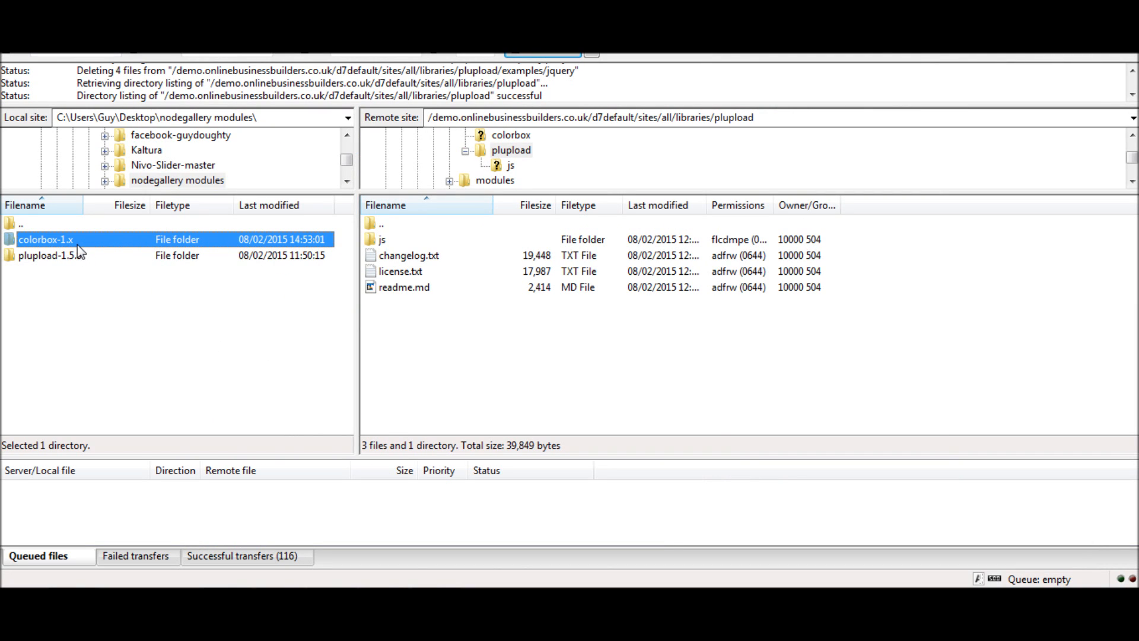
left_click(387, 224)
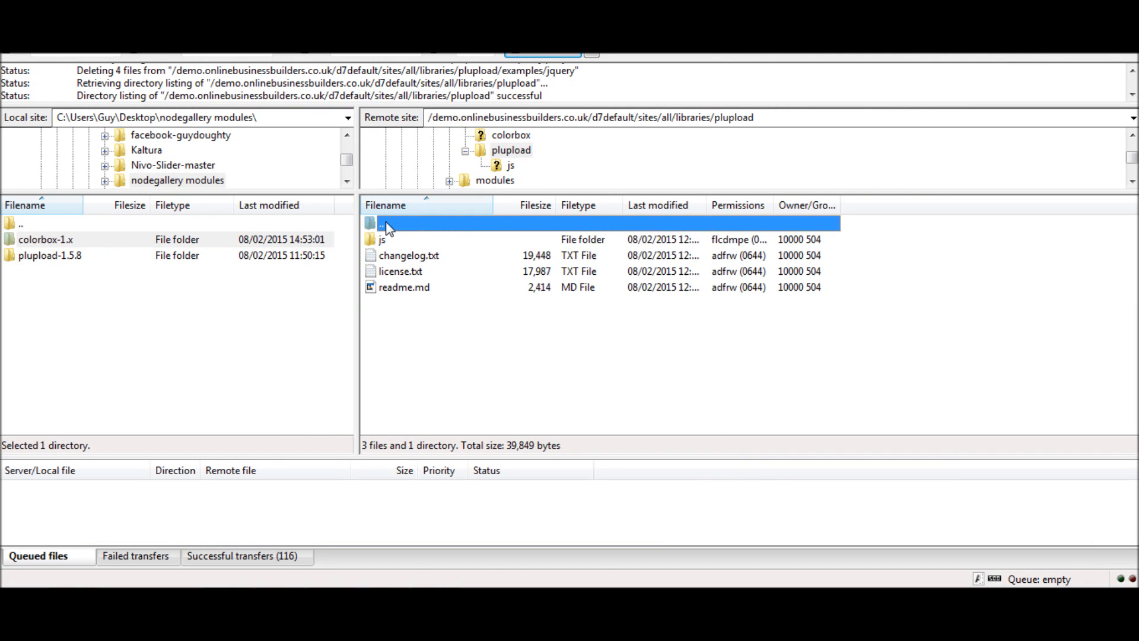
double_click(386, 226)
left_click(411, 242)
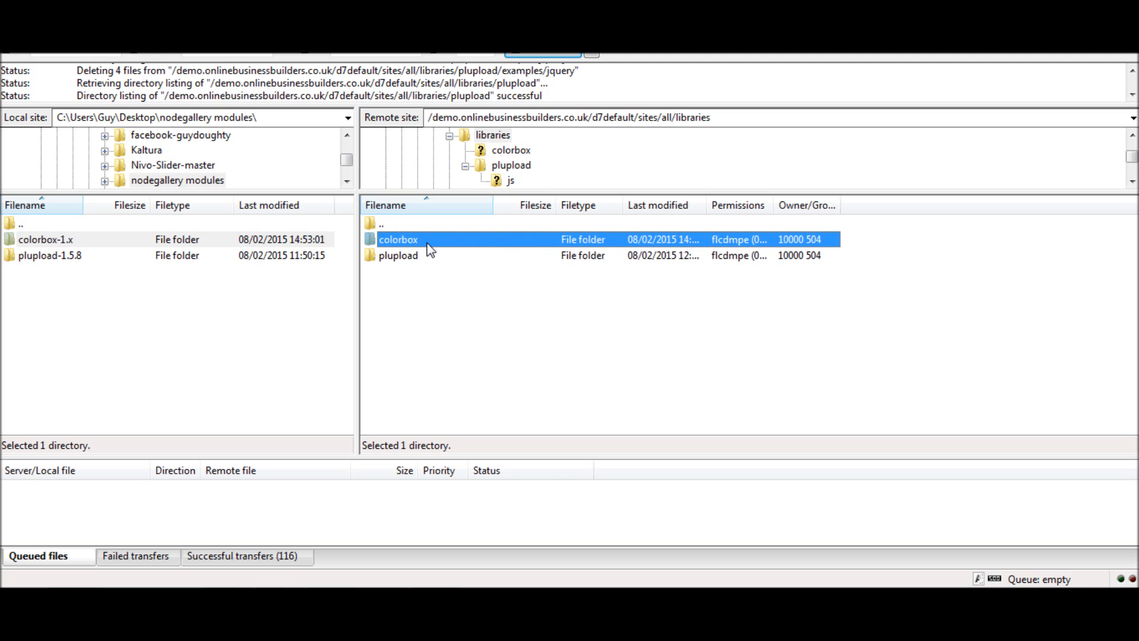
double_click(427, 242)
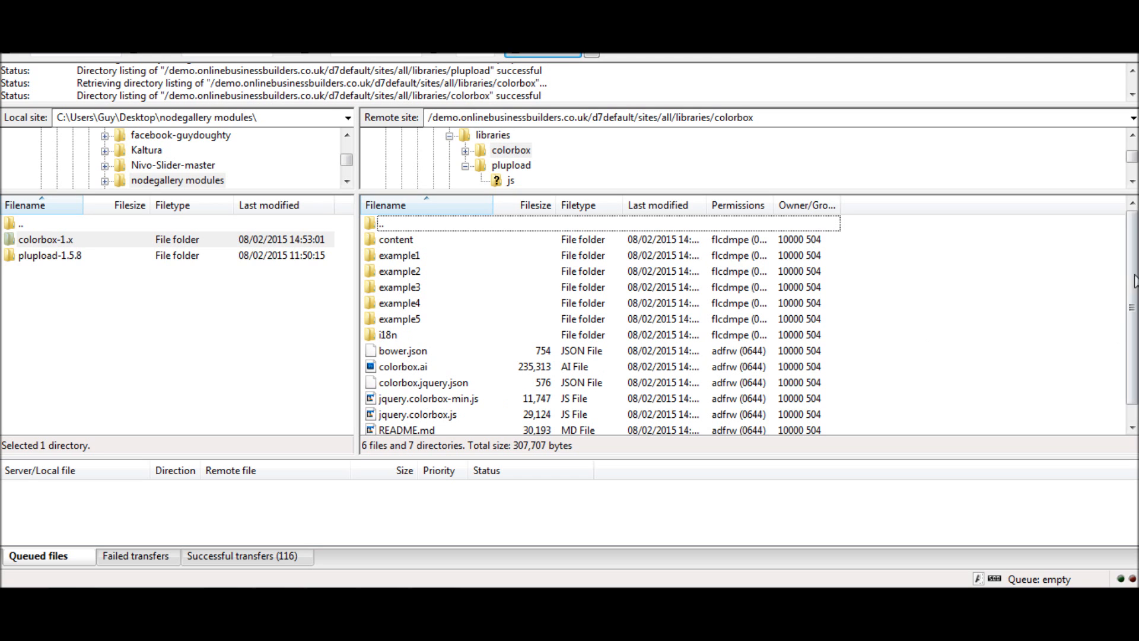
left_click(450, 135)
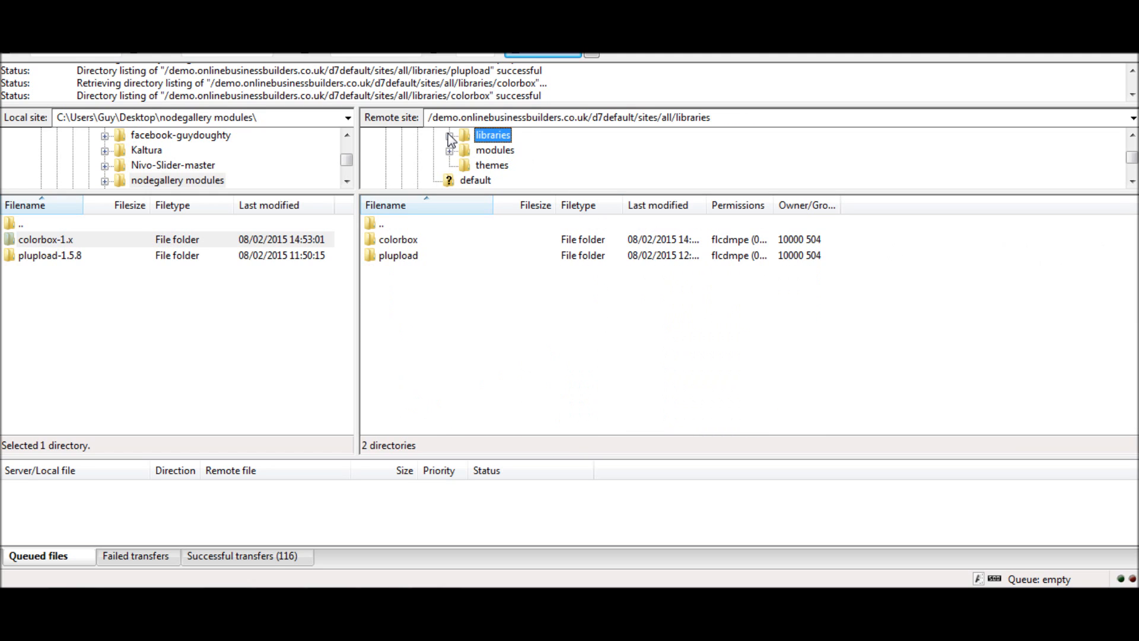
double_click(392, 223)
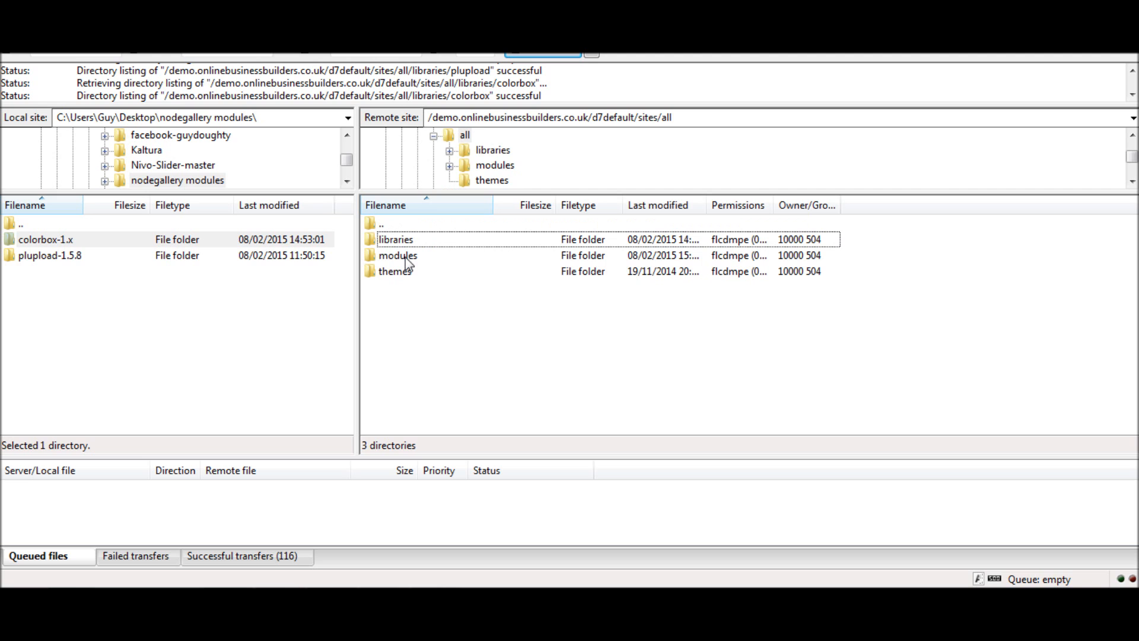
Step: Switch to the Drupal 7 site in Chrome, open its module list, and collapse the Core and Administration groups
key("alt+Tab")
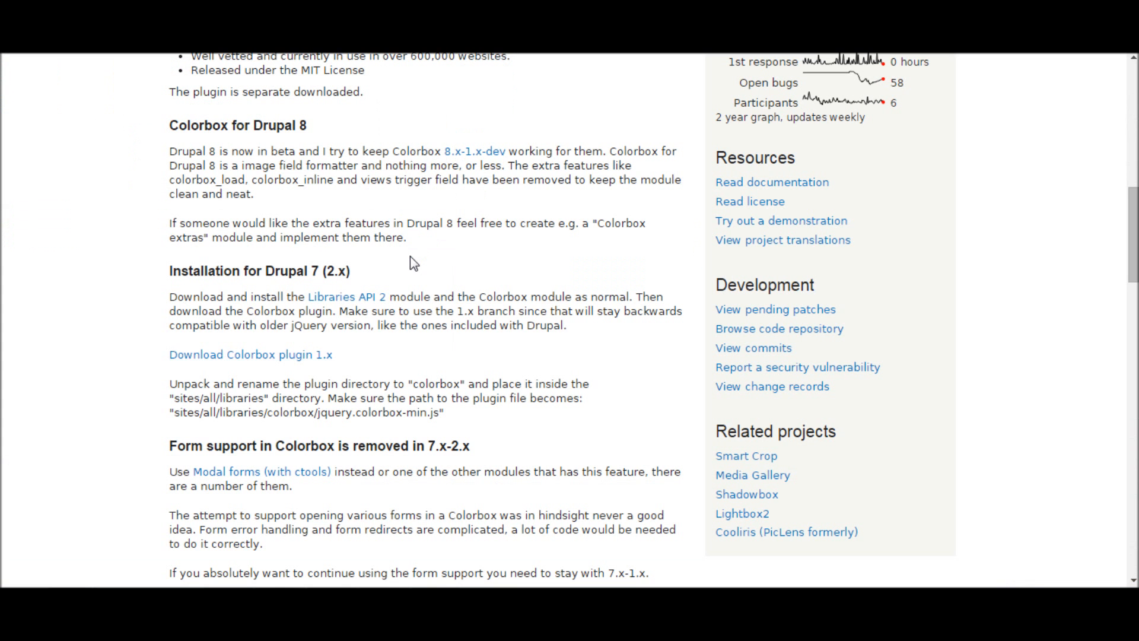
key("alt+Tab")
key("alt+Tab")
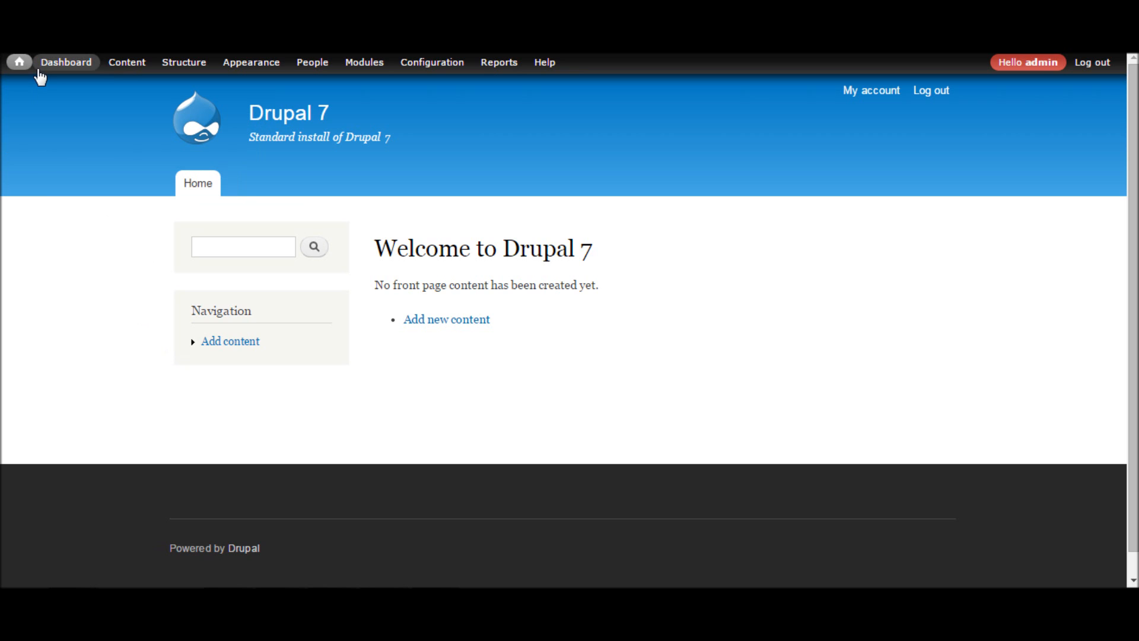
mouse_move(392, 68)
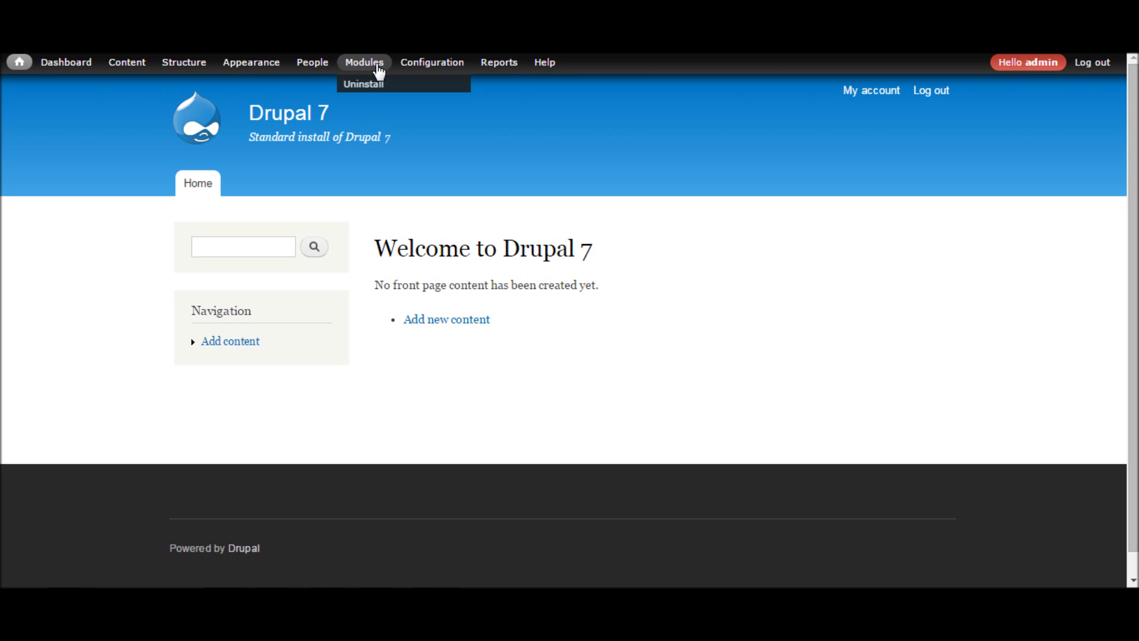
left_click(379, 70)
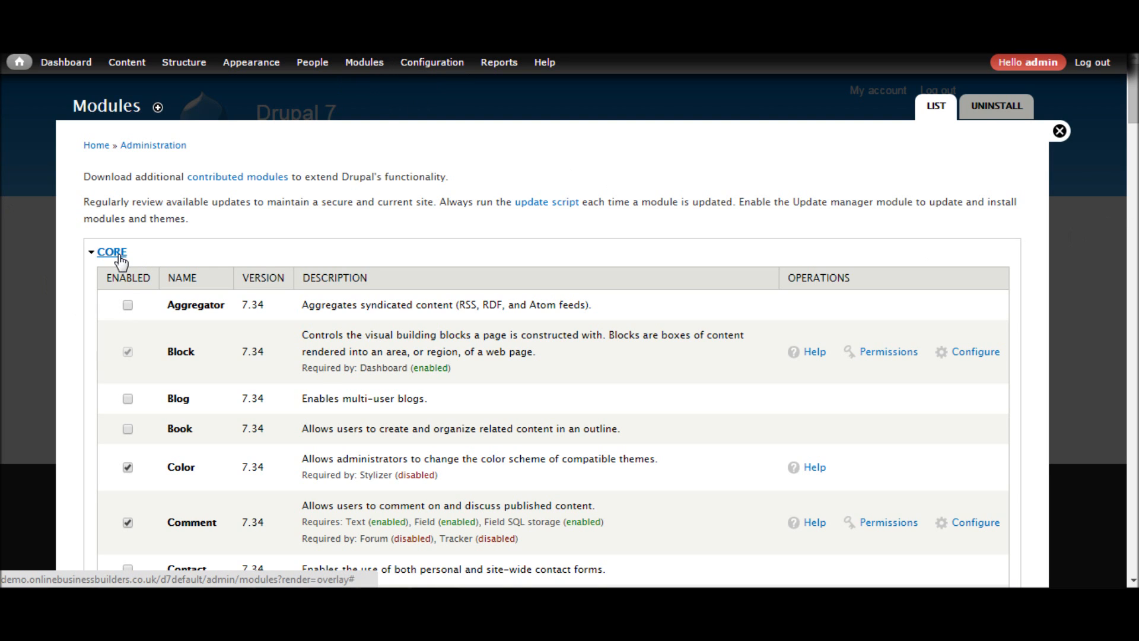
left_click(115, 255)
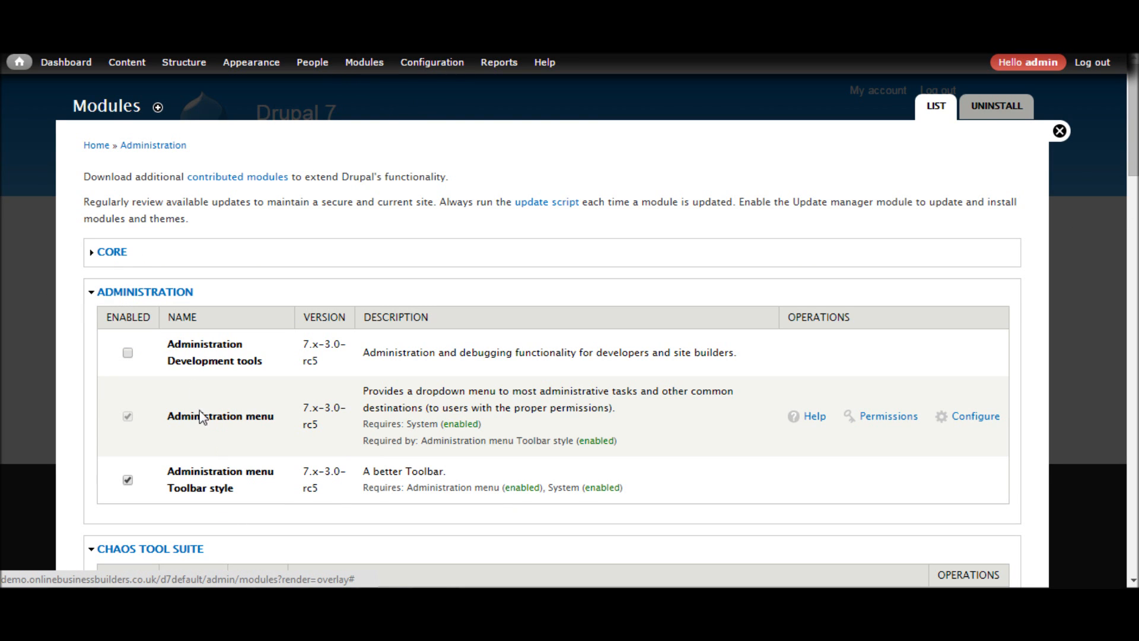
left_click(148, 291)
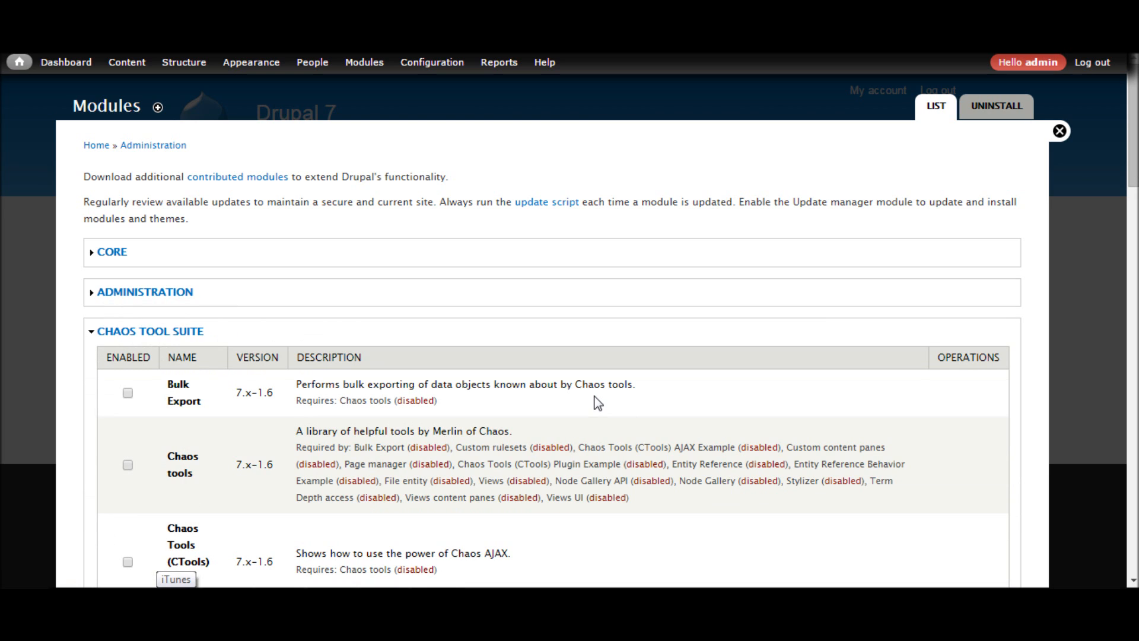
Step: Collapse the Fields module group and mark the Plupload integration module in the Media group for enabling
scroll(552, 356, "down", 5)
scroll(552, 356, "up", 2)
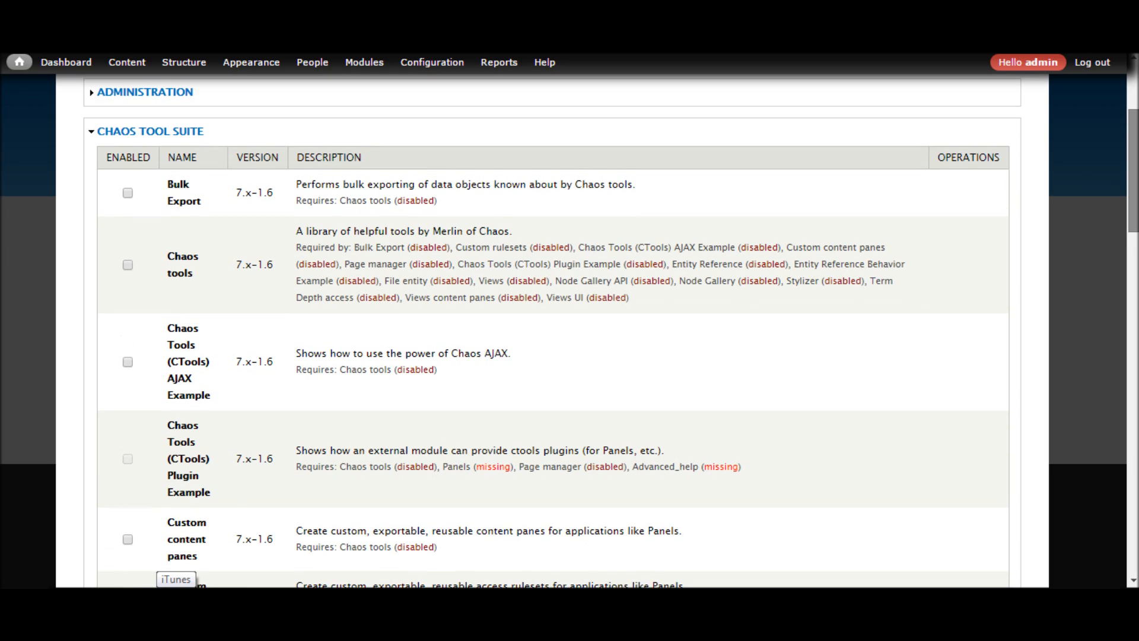
scroll(552, 333, "down", 2)
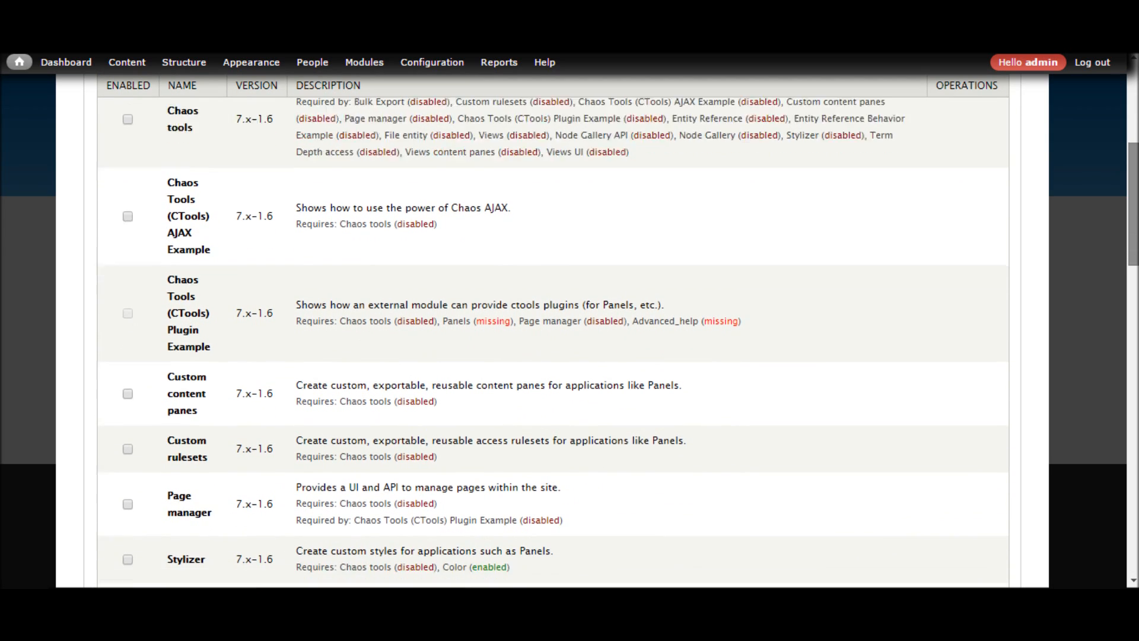
scroll(551, 333, "down", 6)
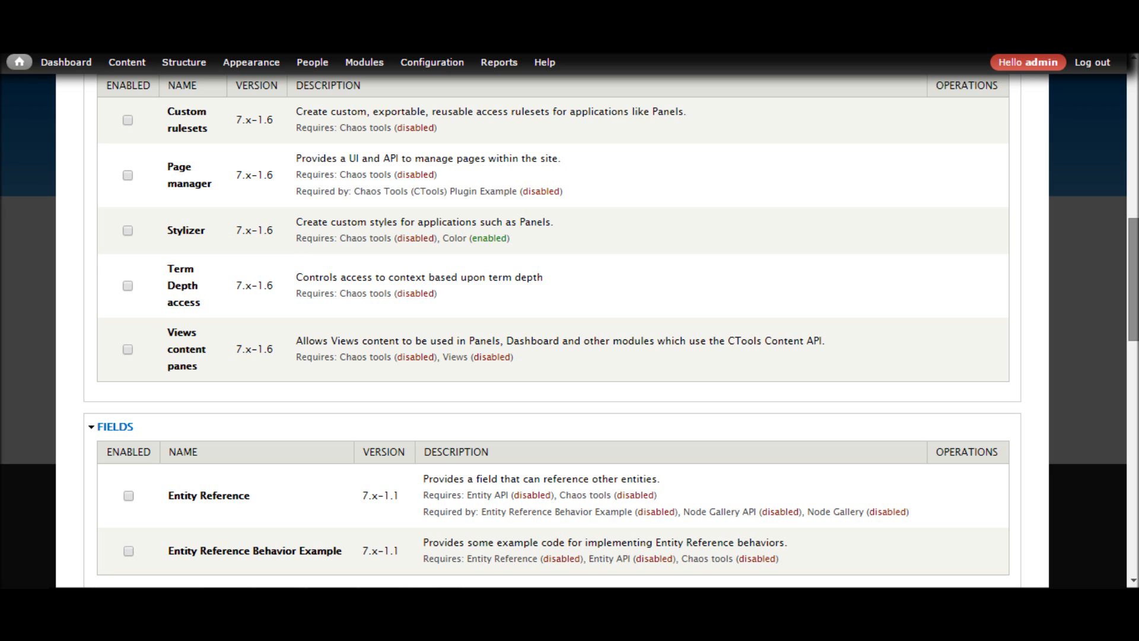
scroll(552, 332, "down", 2)
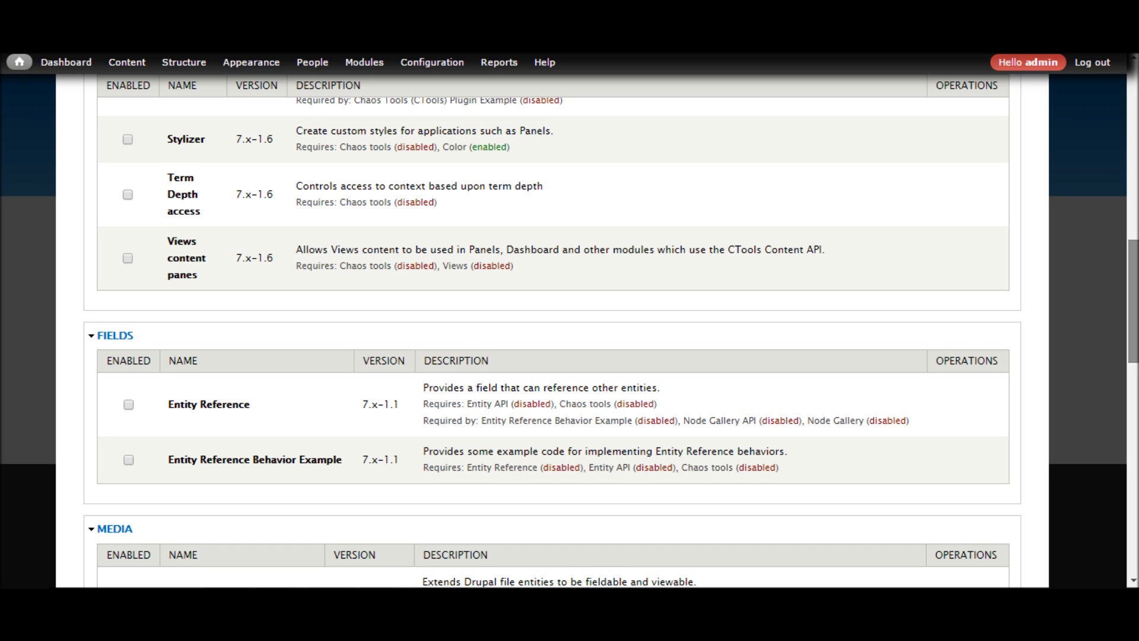
scroll(552, 342, "down", 1)
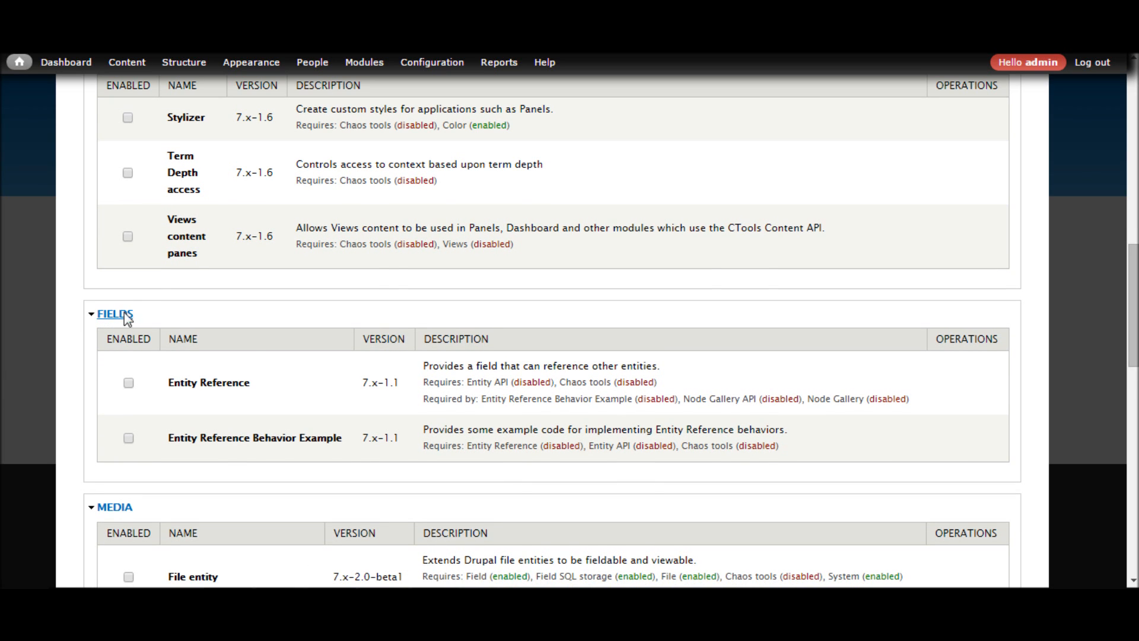
left_click(115, 315)
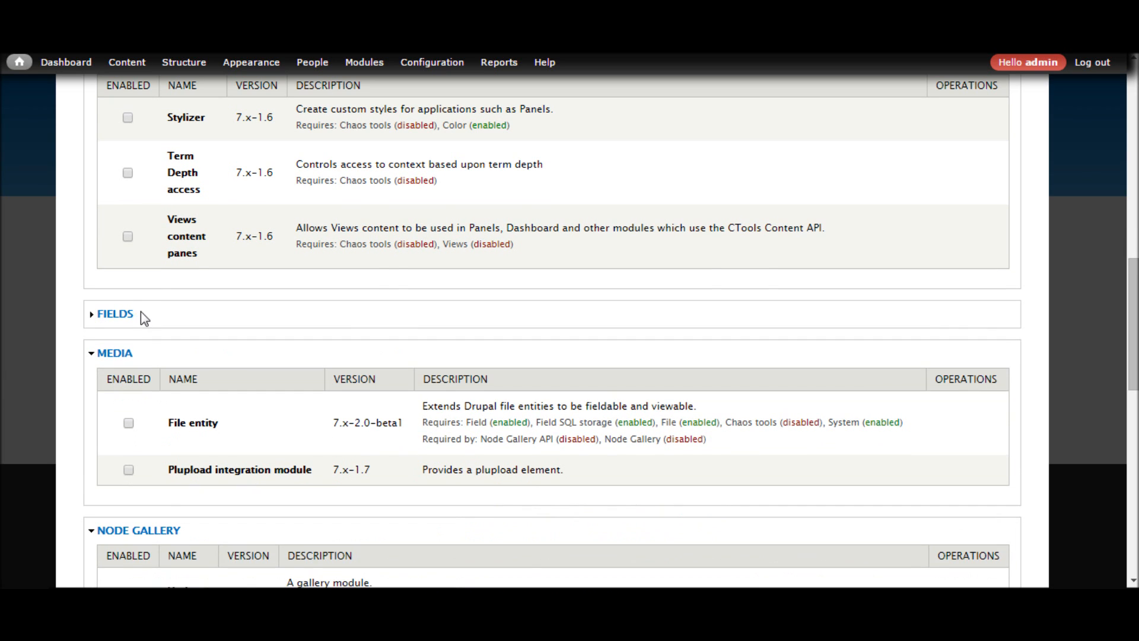
left_click(128, 470)
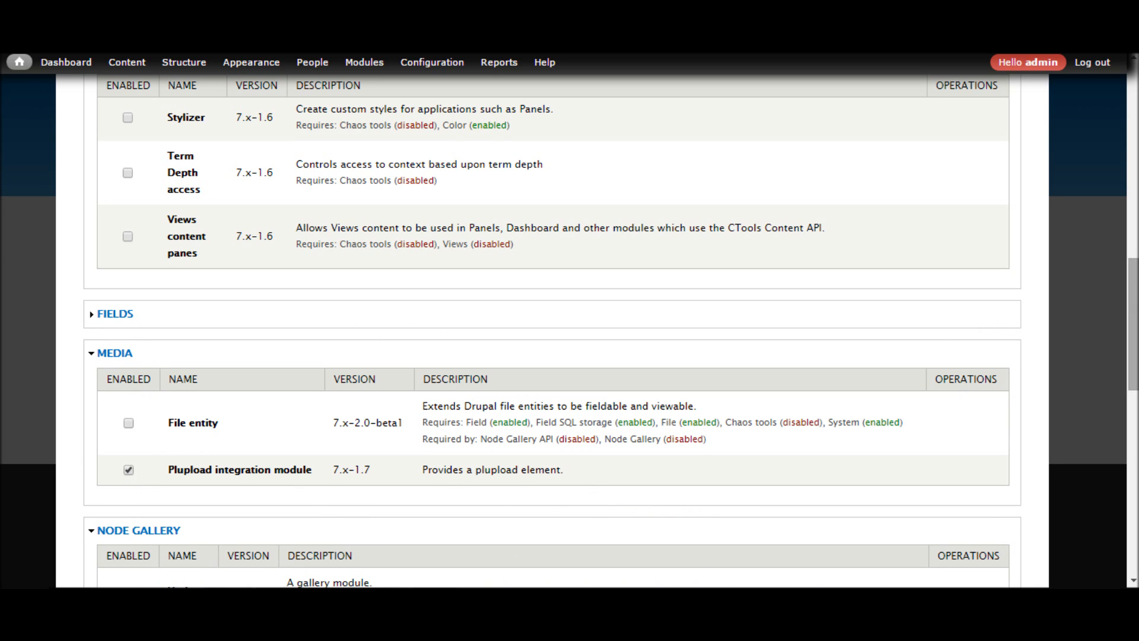
Step: Mark the Node Gallery, Colorbox and Views UI modules for enabling
scroll(1133, 320, "down", 6)
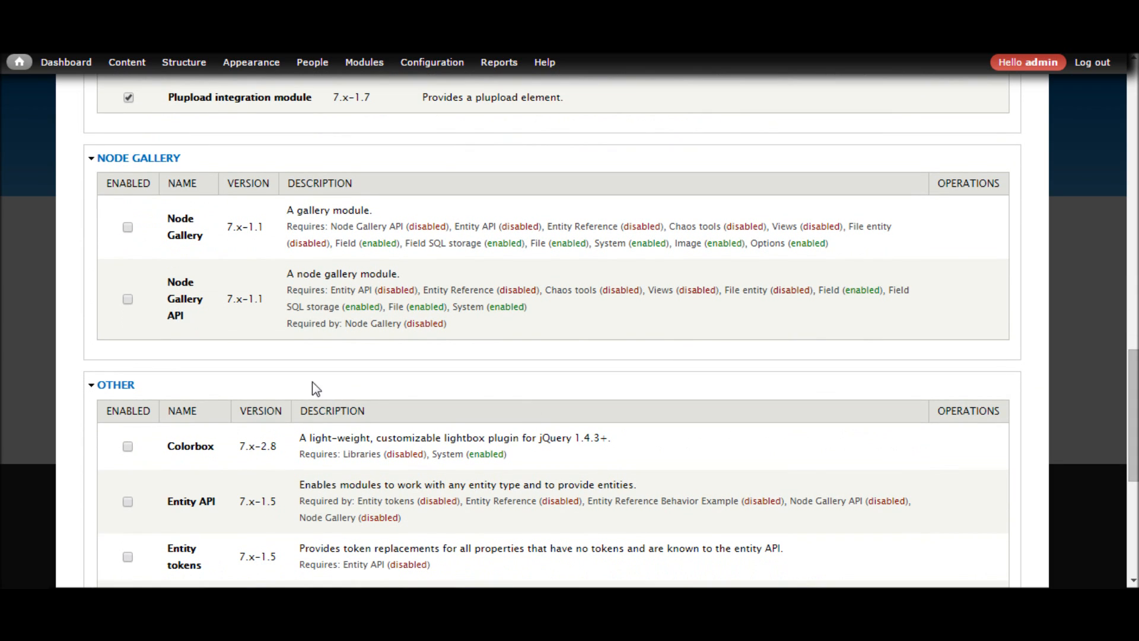
left_click(128, 229)
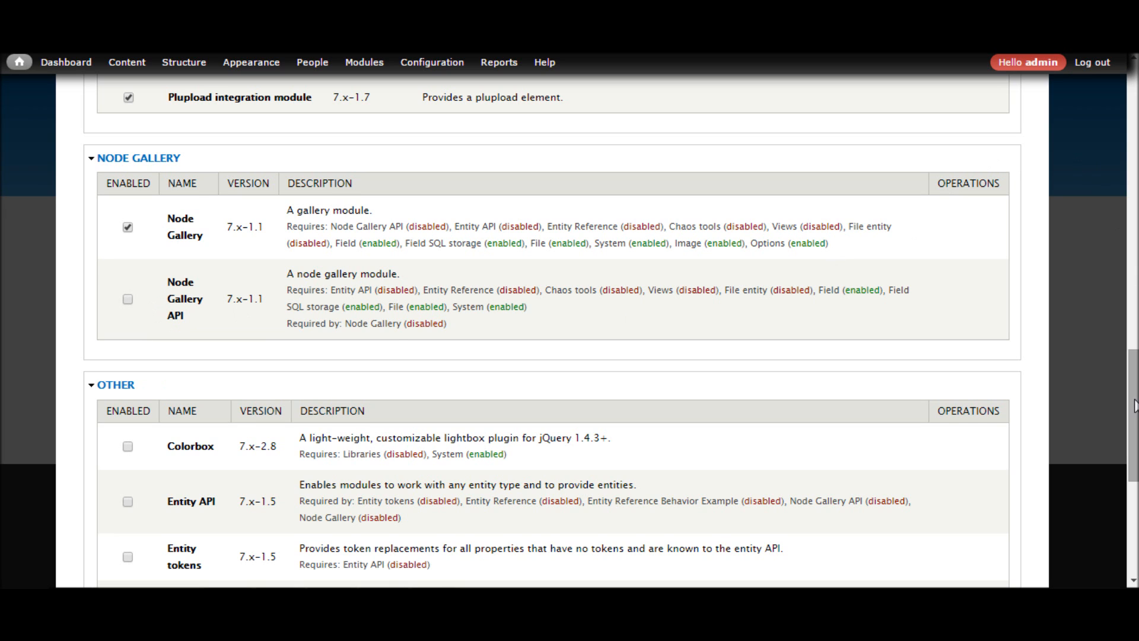
scroll(594, 312, "down", 4)
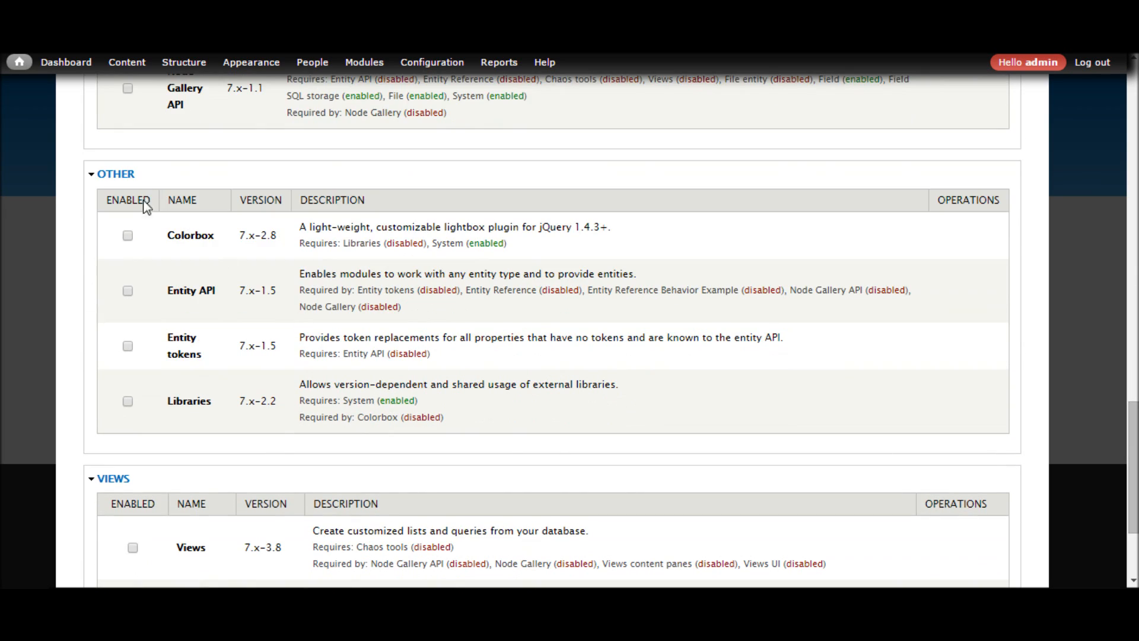
left_click(127, 238)
left_click_drag(1134, 445, 1135, 486)
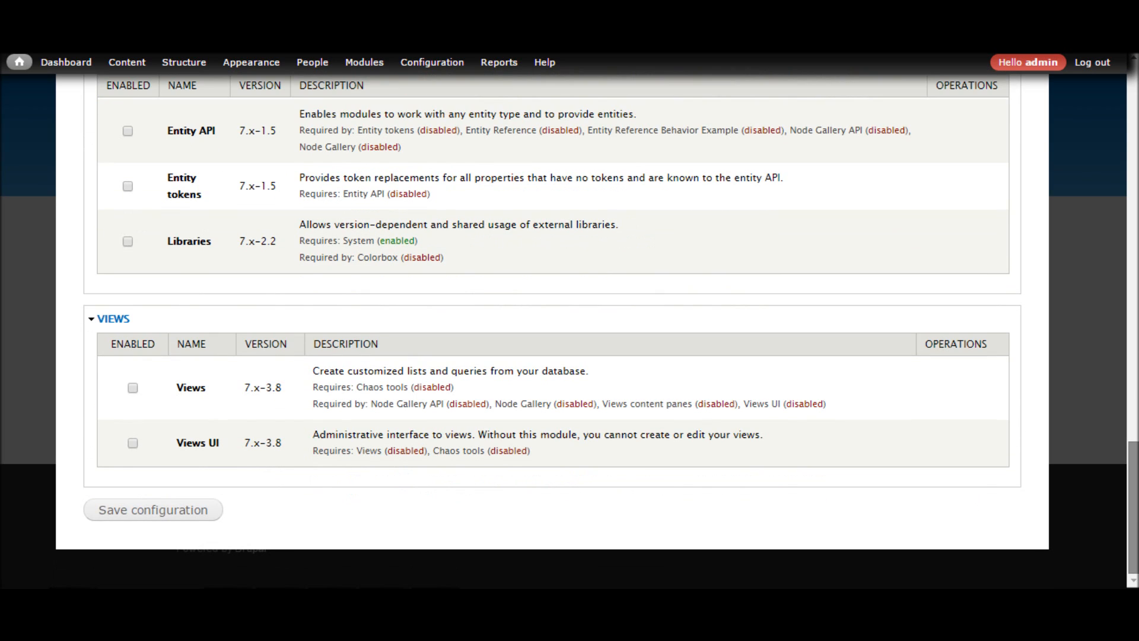
left_click(133, 444)
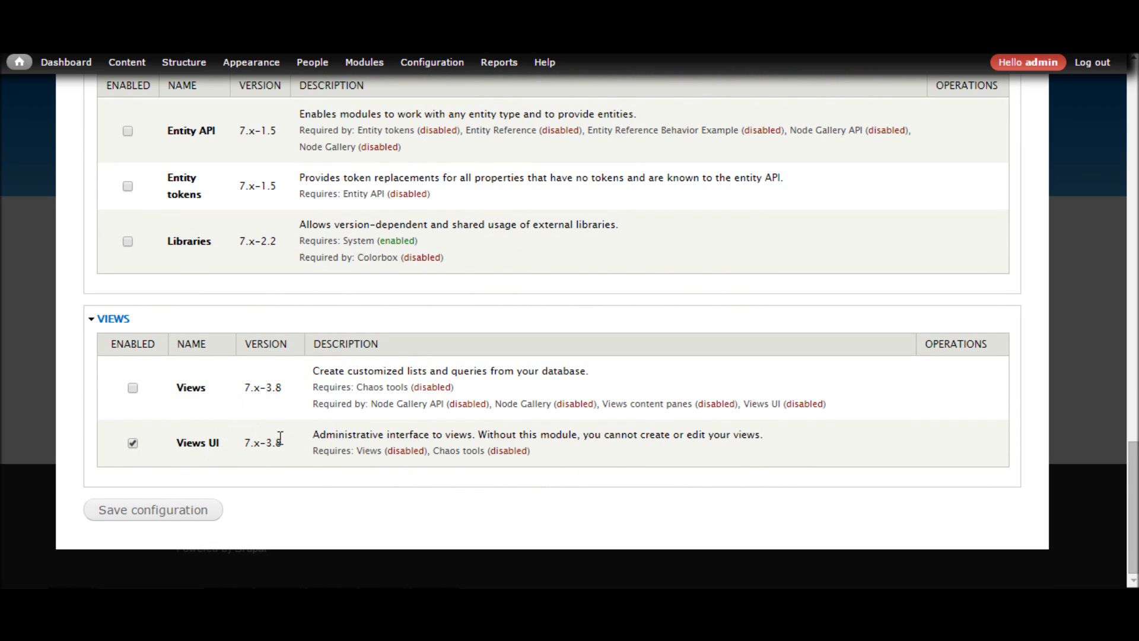
Step: Save the module configuration, agree to enable the required dependency modules, and return to the site's front page
mouse_move(1134, 501)
left_mouse_down()
mouse_move(1120, 351)
mouse_move(1134, 165)
mouse_move(1132, 519)
left_mouse_up()
left_click(158, 515)
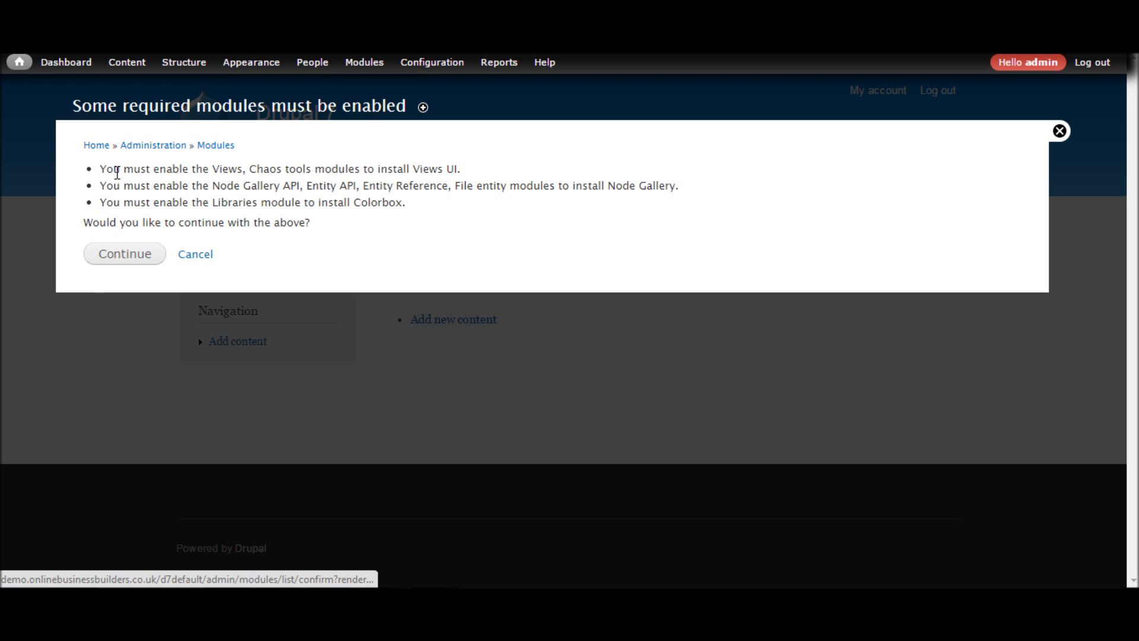
left_click(122, 256)
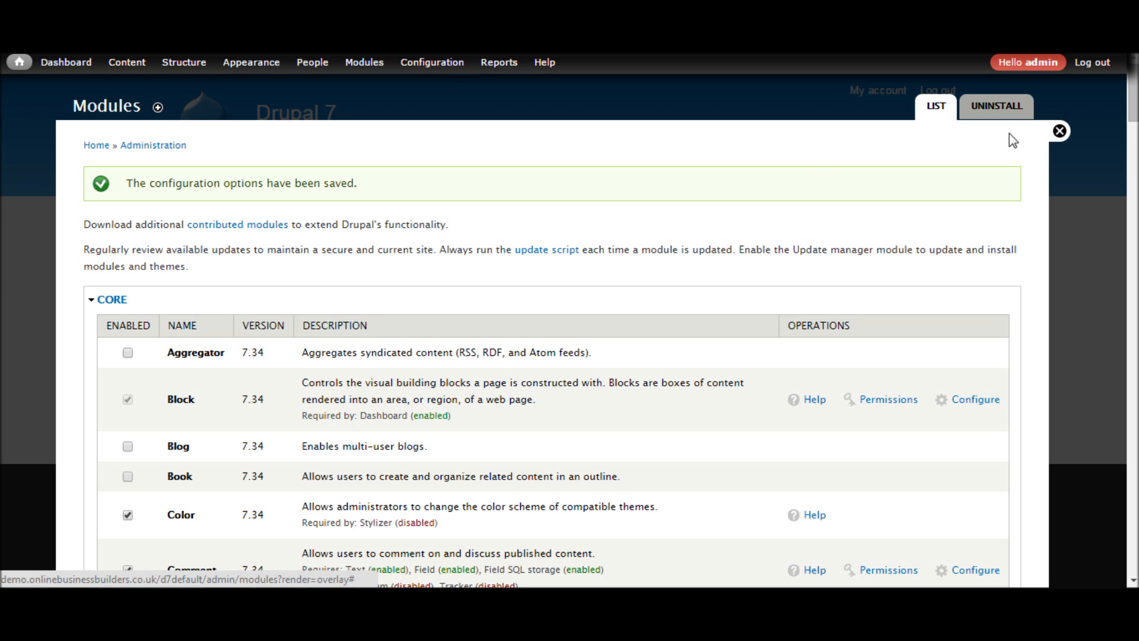
left_click(1060, 131)
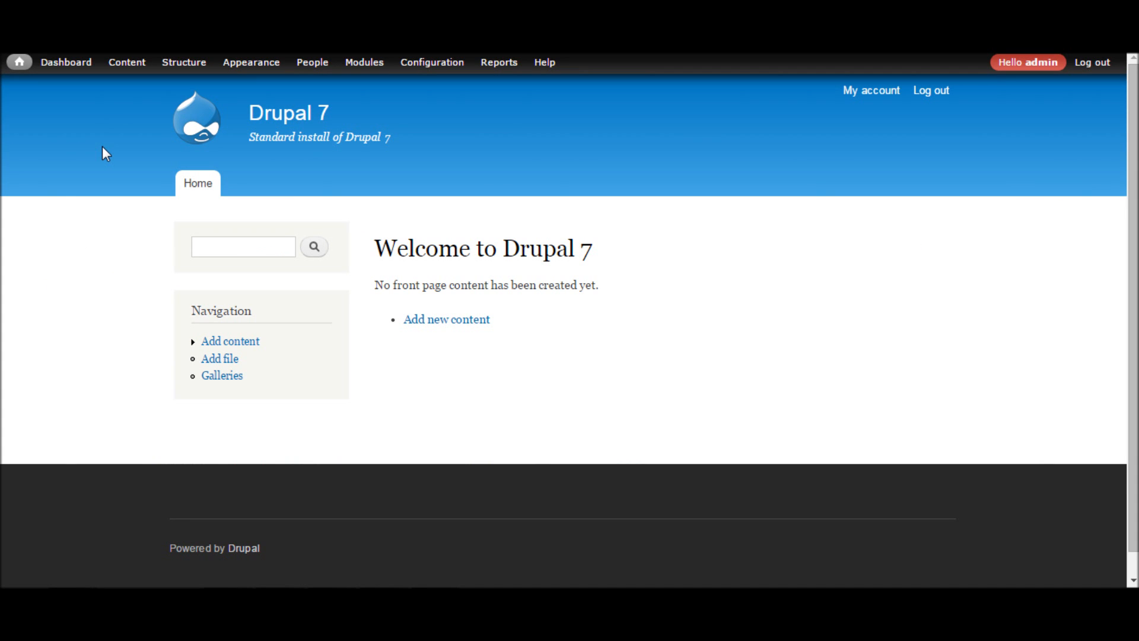
Step: Reopen the module list and check the status of the Chaos tools, Media, Node Gallery and Colorbox modules, closing the list when done
mouse_move(427, 67)
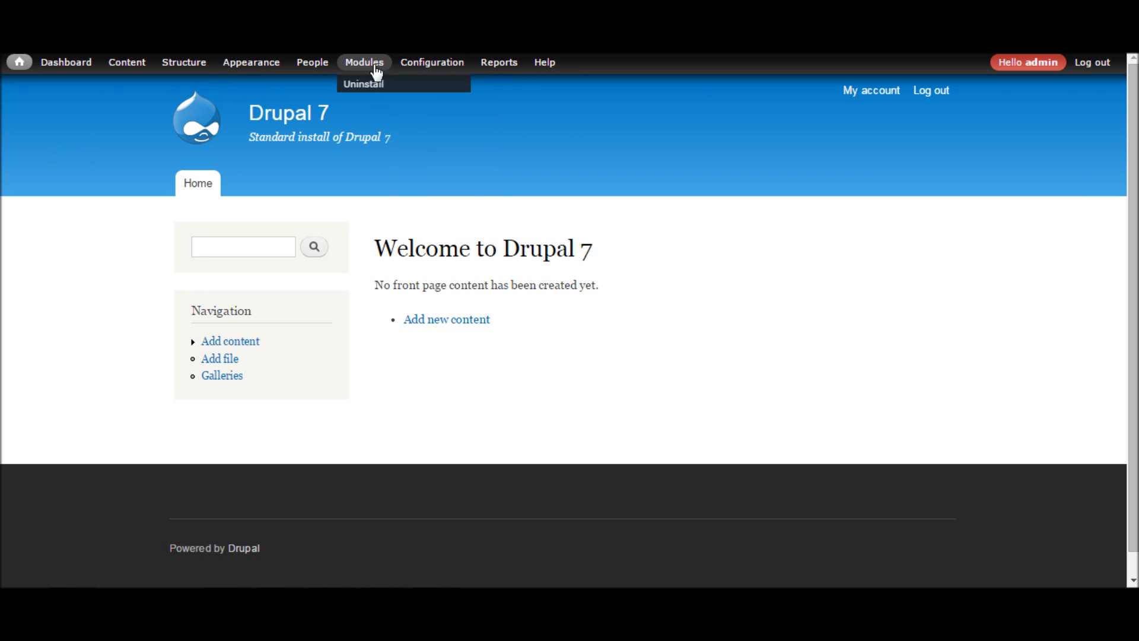
left_click(372, 82)
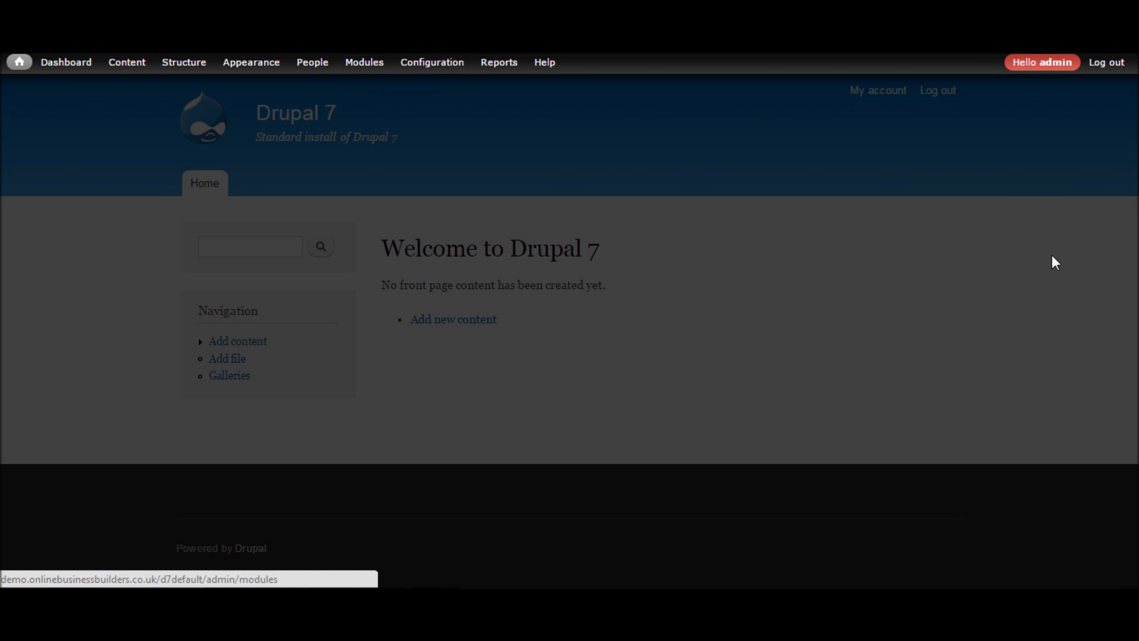
scroll(552, 326, "down", 20)
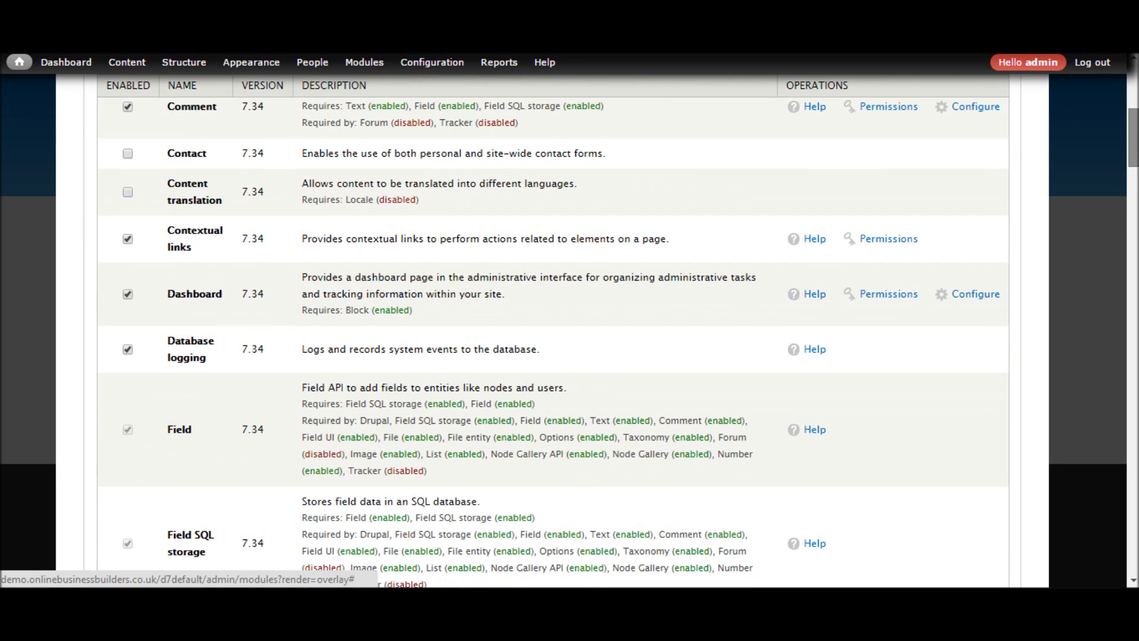
scroll(552, 327, "down", 20)
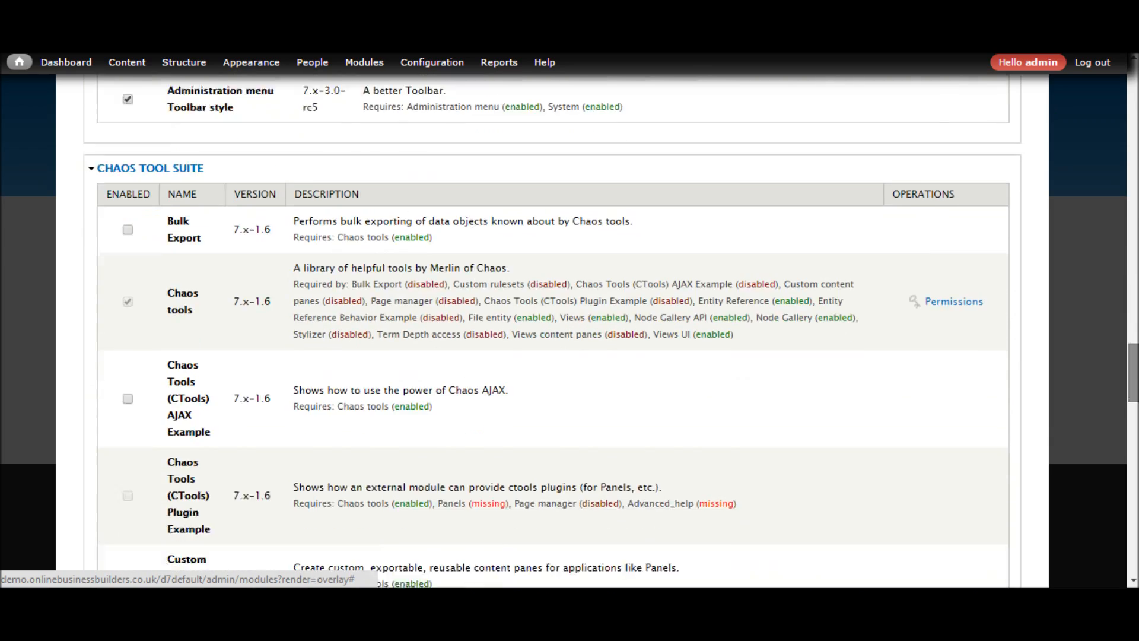
scroll(552, 327, "down", 7)
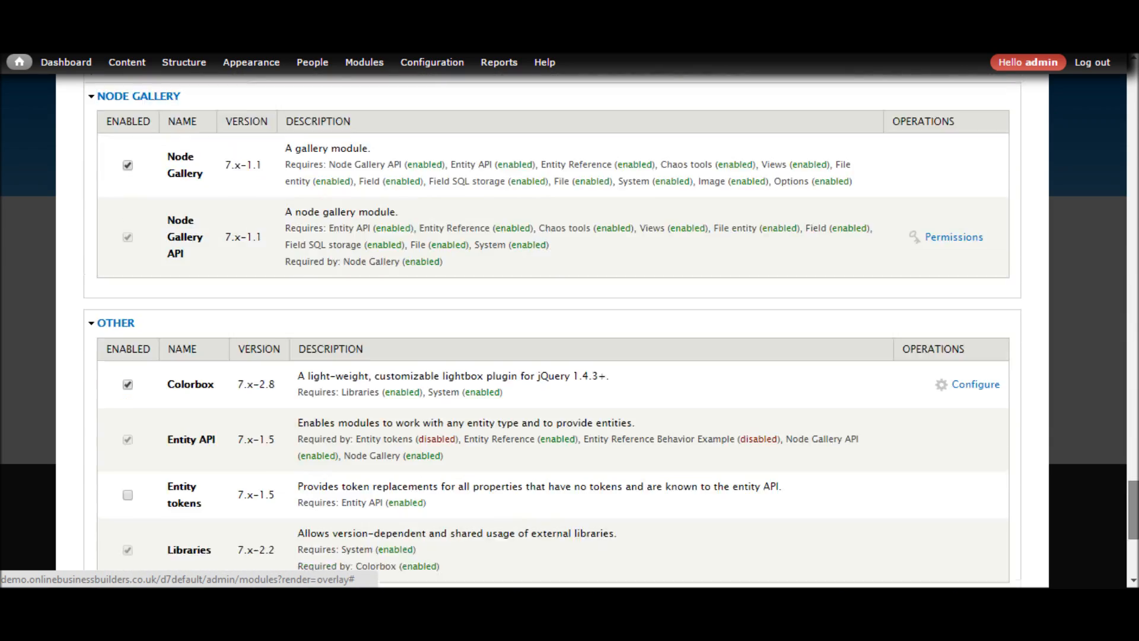
scroll(552, 326, "up", 4)
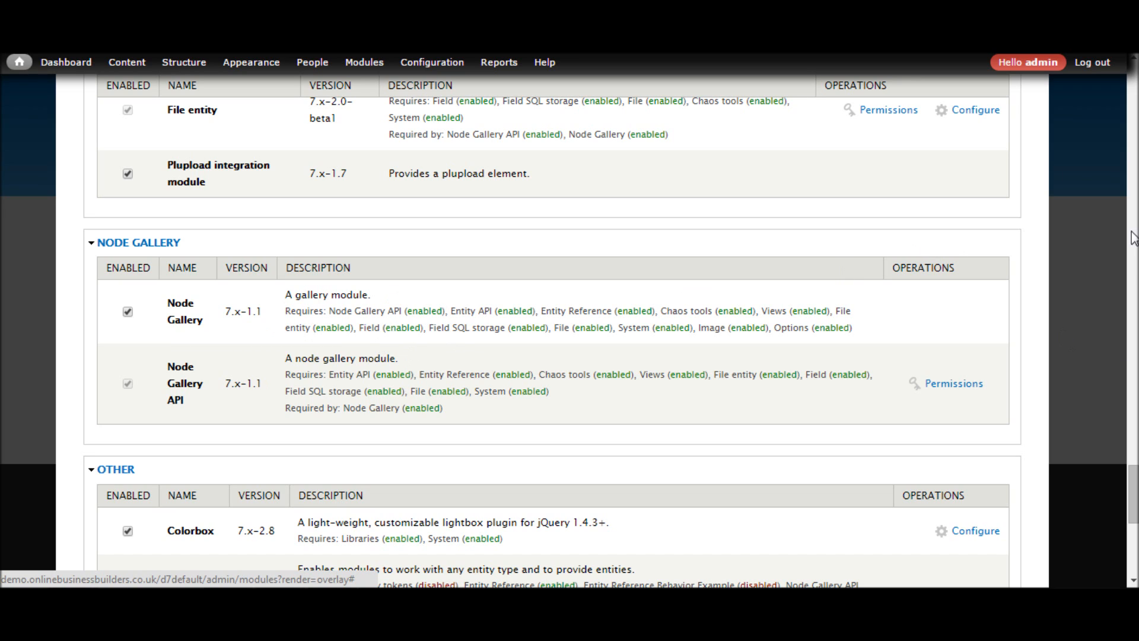
left_click_drag(1134, 504, 1133, 102)
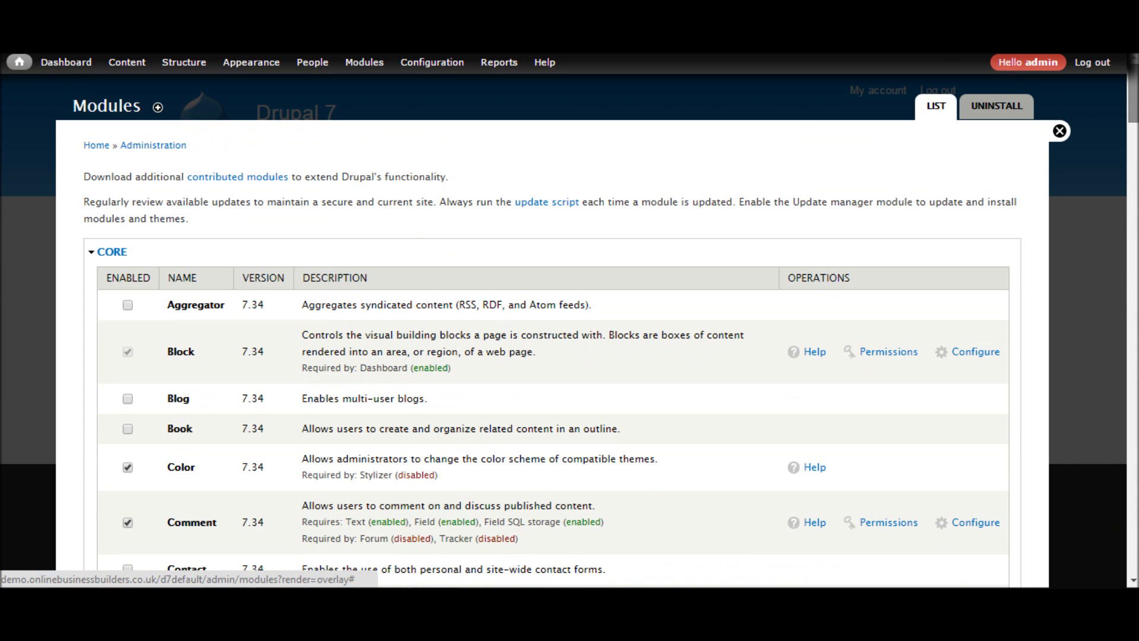
left_click(1059, 132)
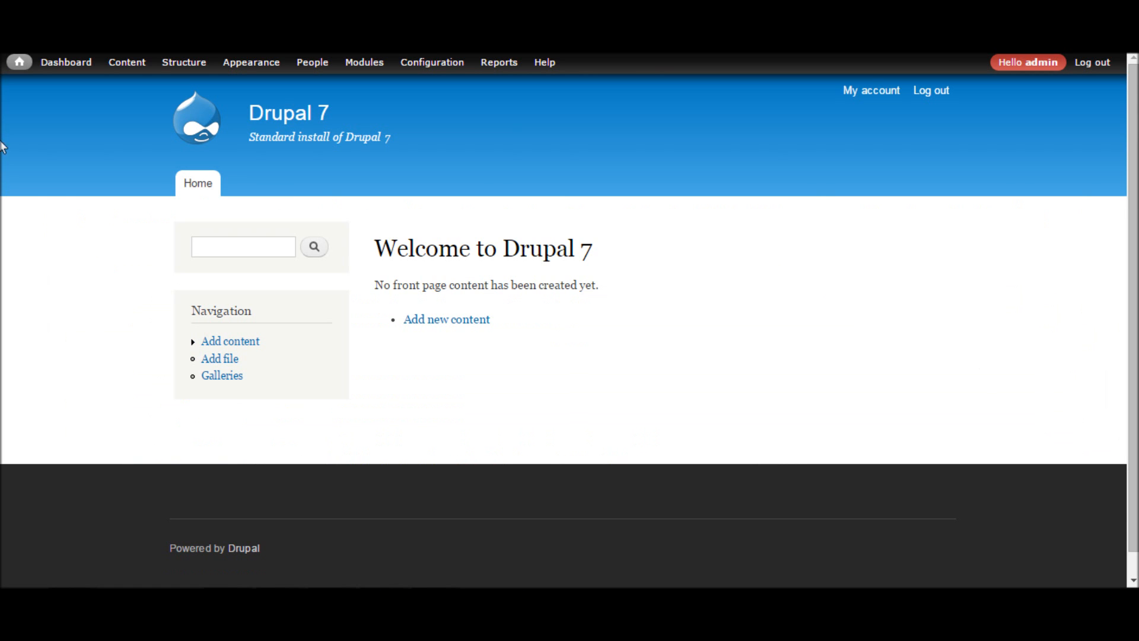
Step: Create and save a new Gallery content item named "Test gallery"
mouse_move(136, 74)
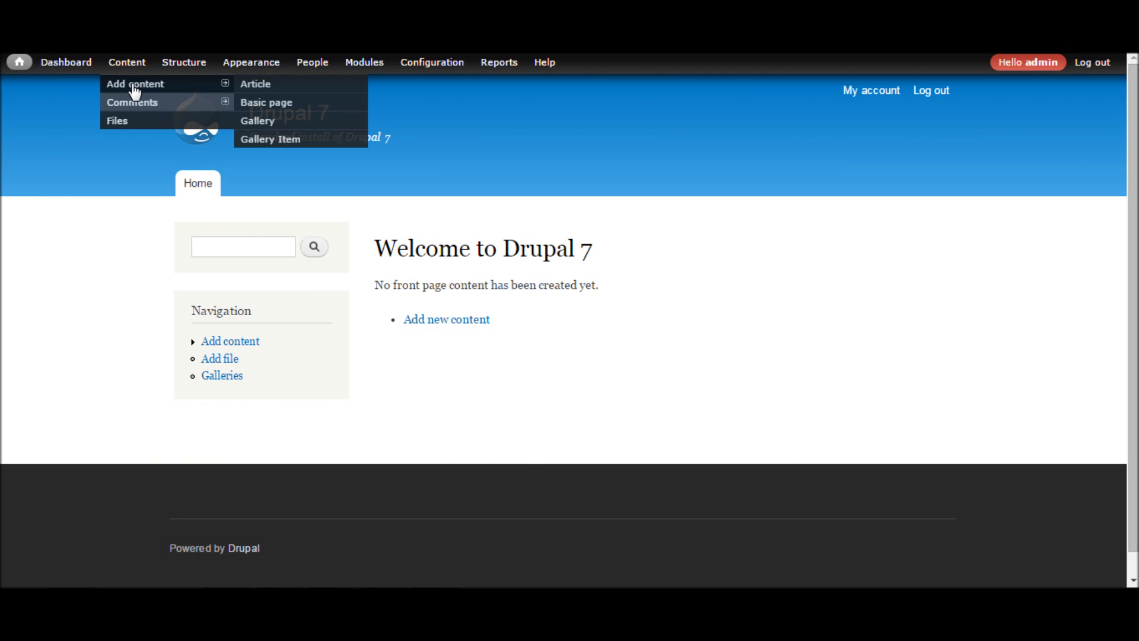
left_click(286, 128)
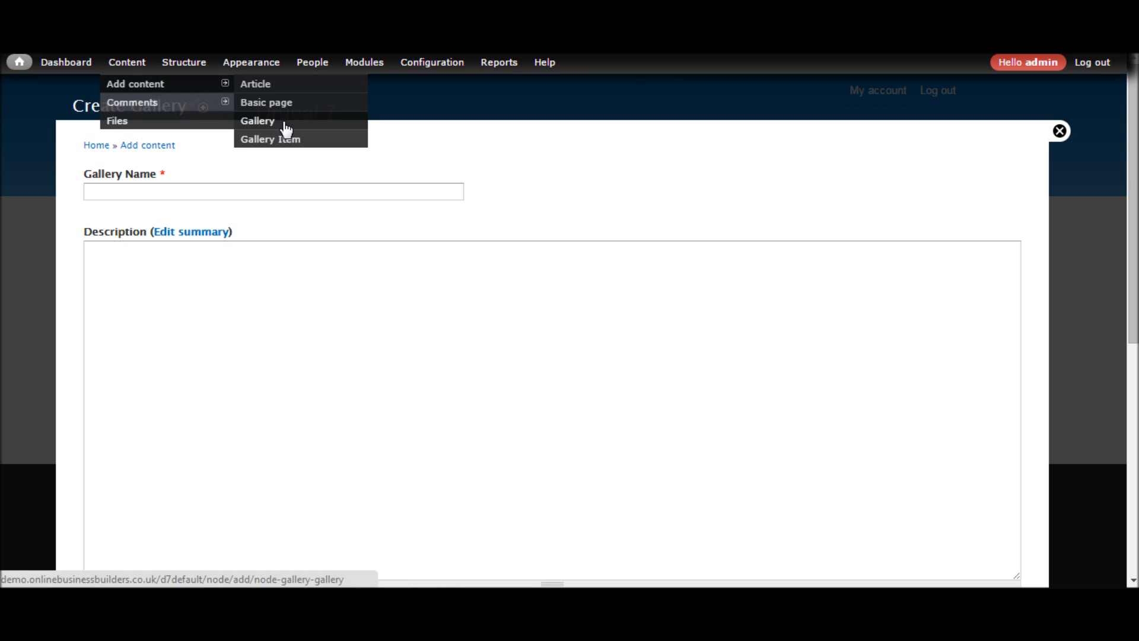
left_click(163, 189)
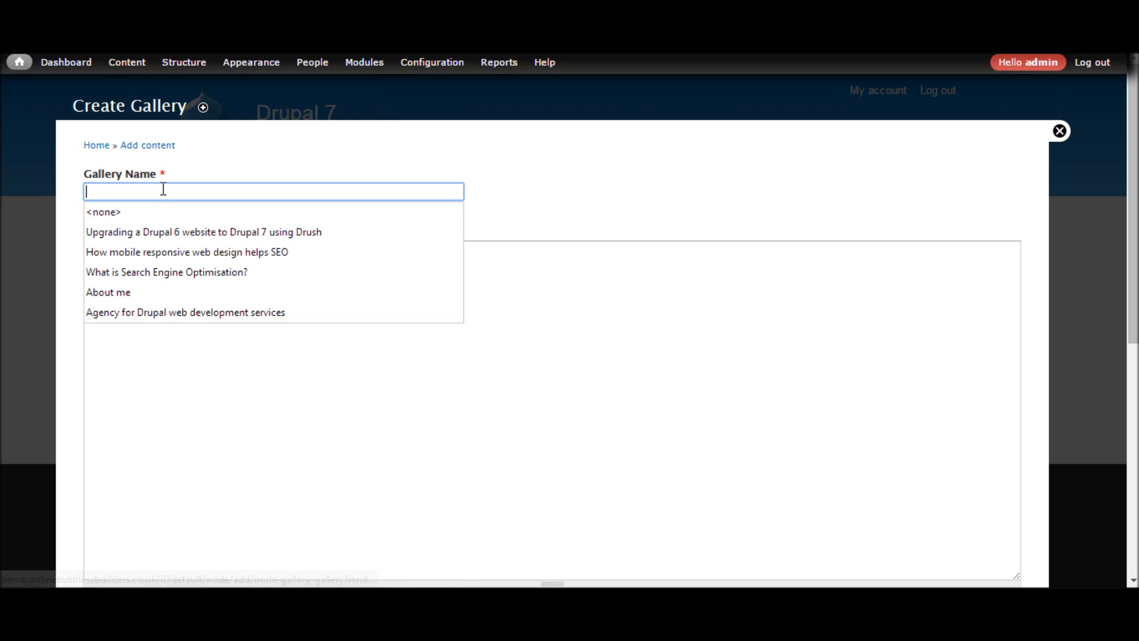
type("Test gallery")
left_click(279, 214)
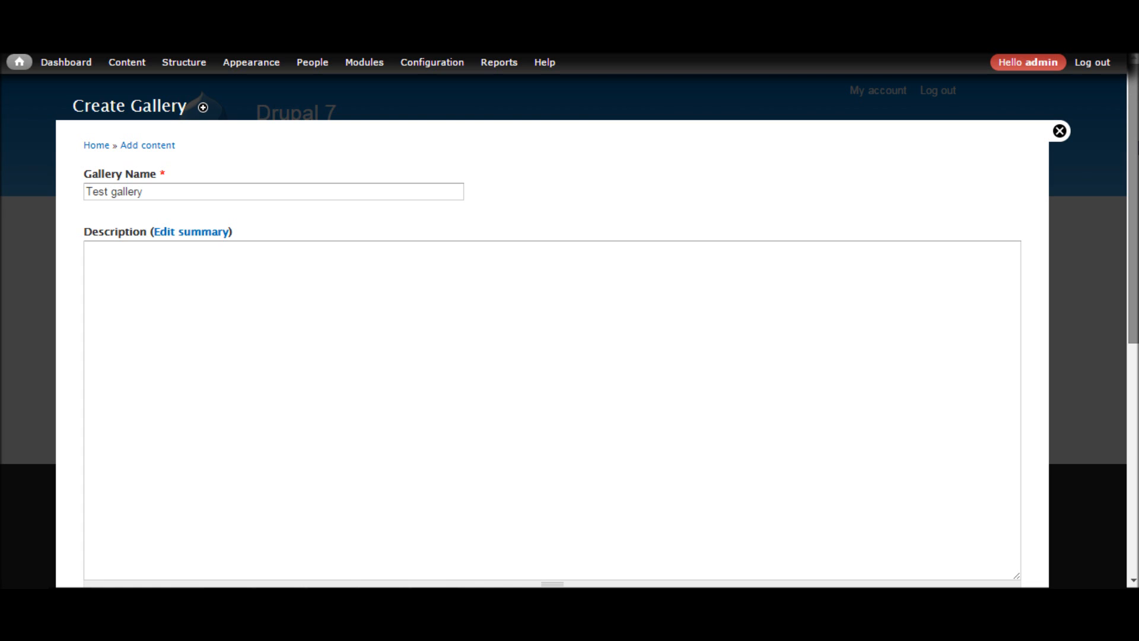
scroll(551, 356, "down", 7)
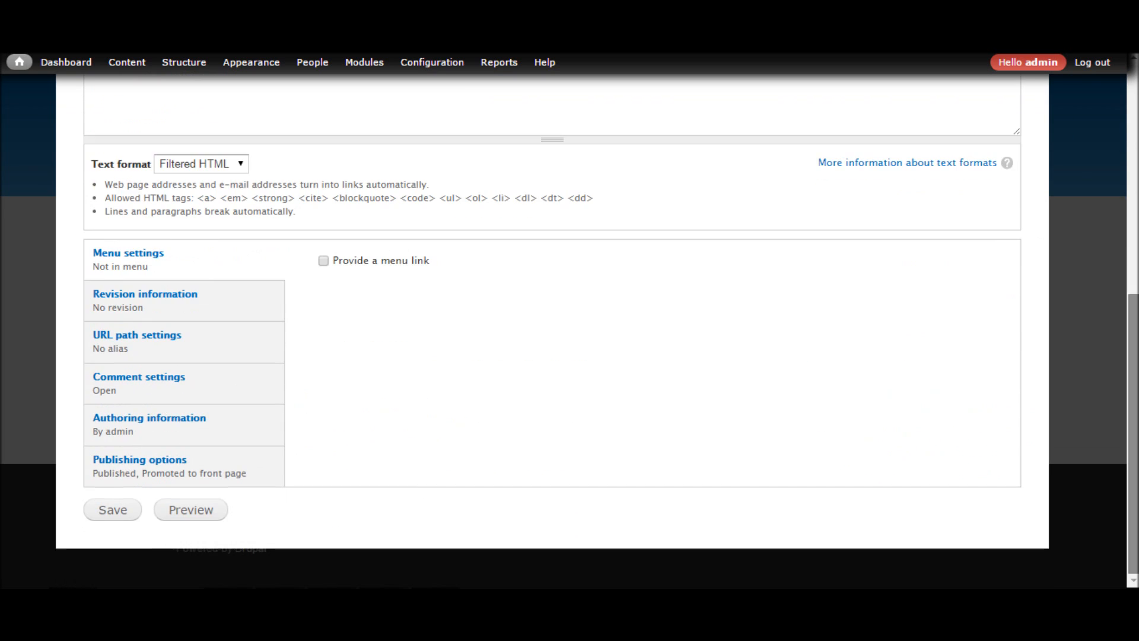
left_click(113, 512)
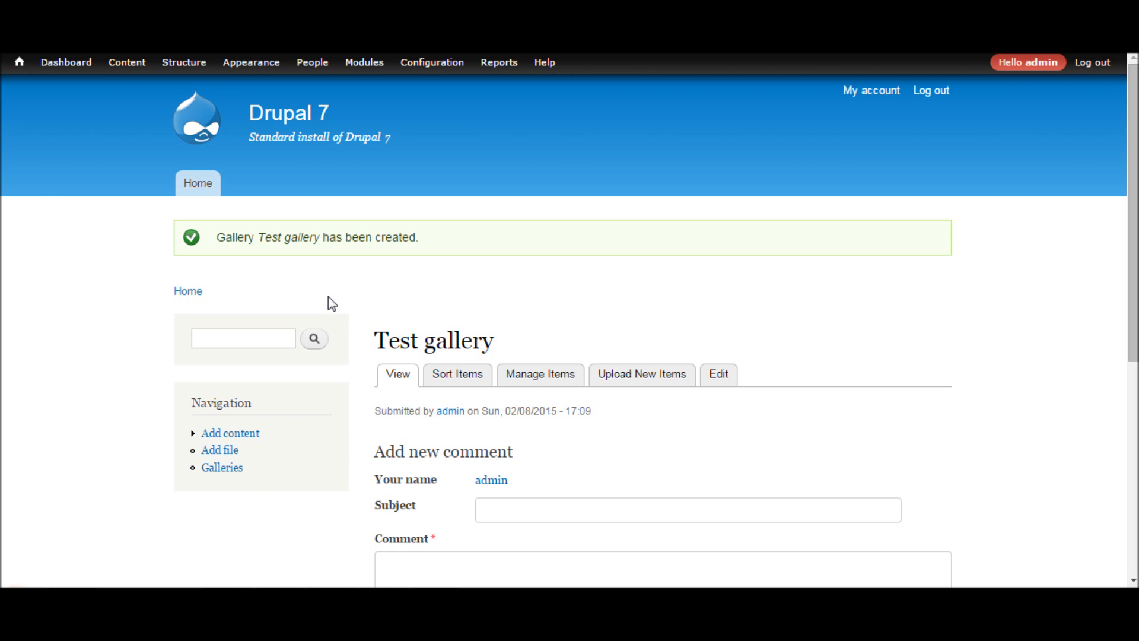
Step: Add the images 200905151619331.jpg, small-businesses-need-local-seo.jpg and sussex-tree-surgeons-mobile-compatible.png to Test gallery's upload queue
scroll(542, 143, "down", 3)
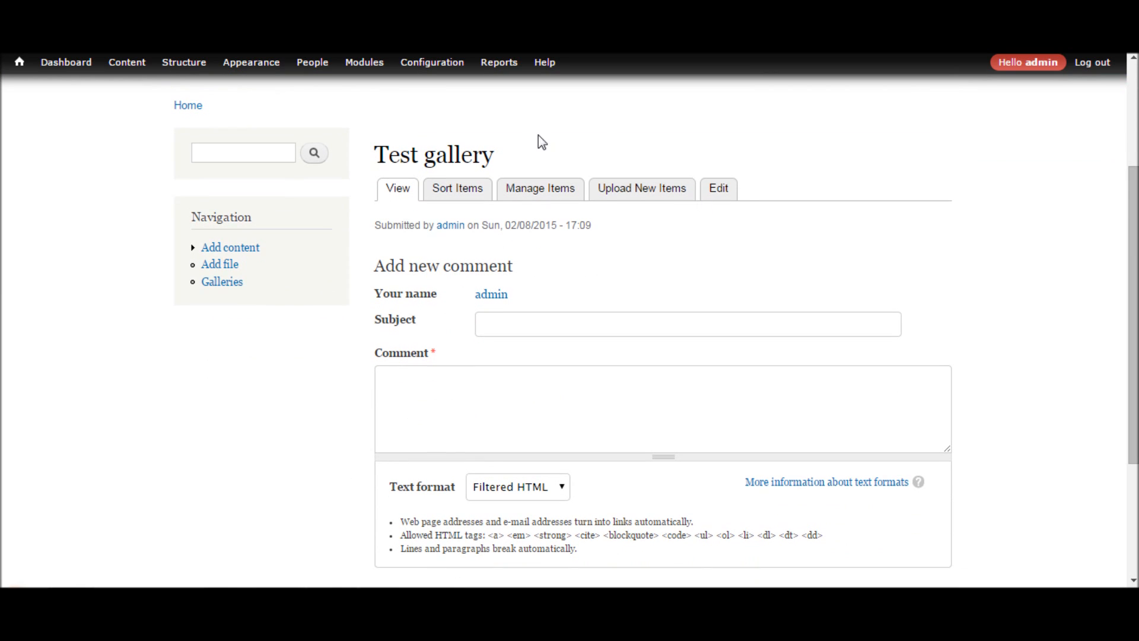
left_click(641, 189)
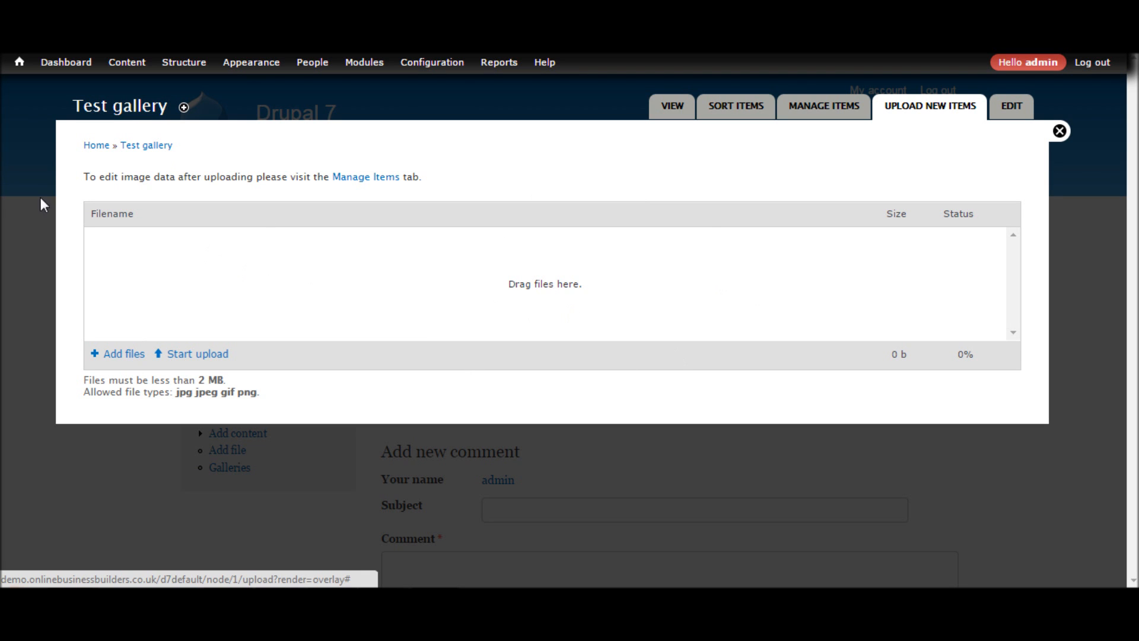
left_click(132, 356)
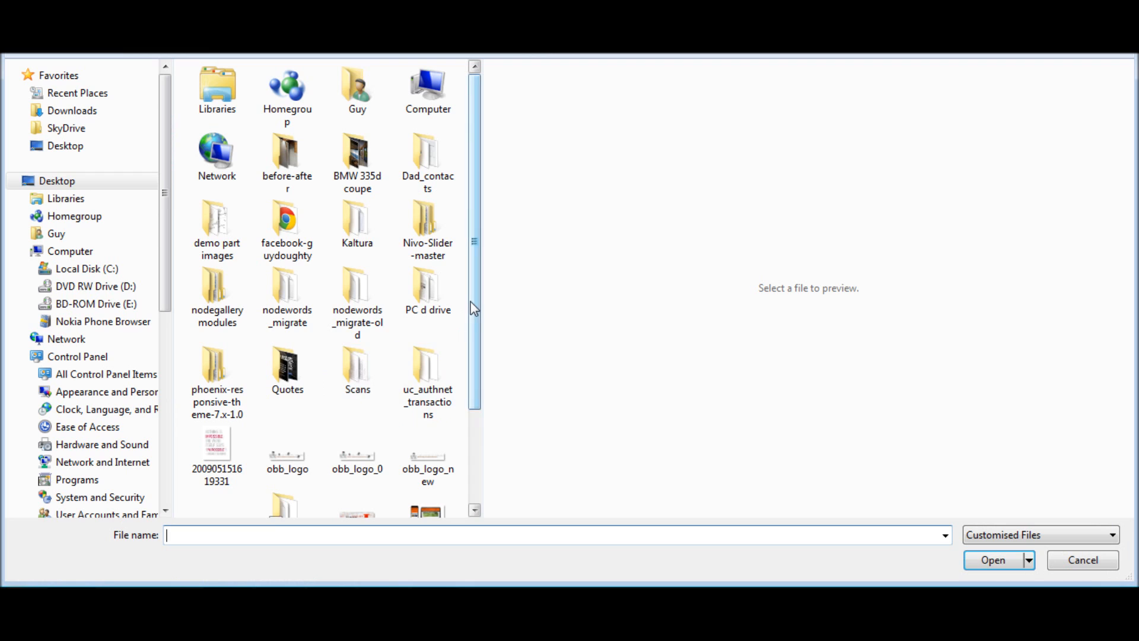
scroll(475, 473, "down", 3)
left_click(430, 420)
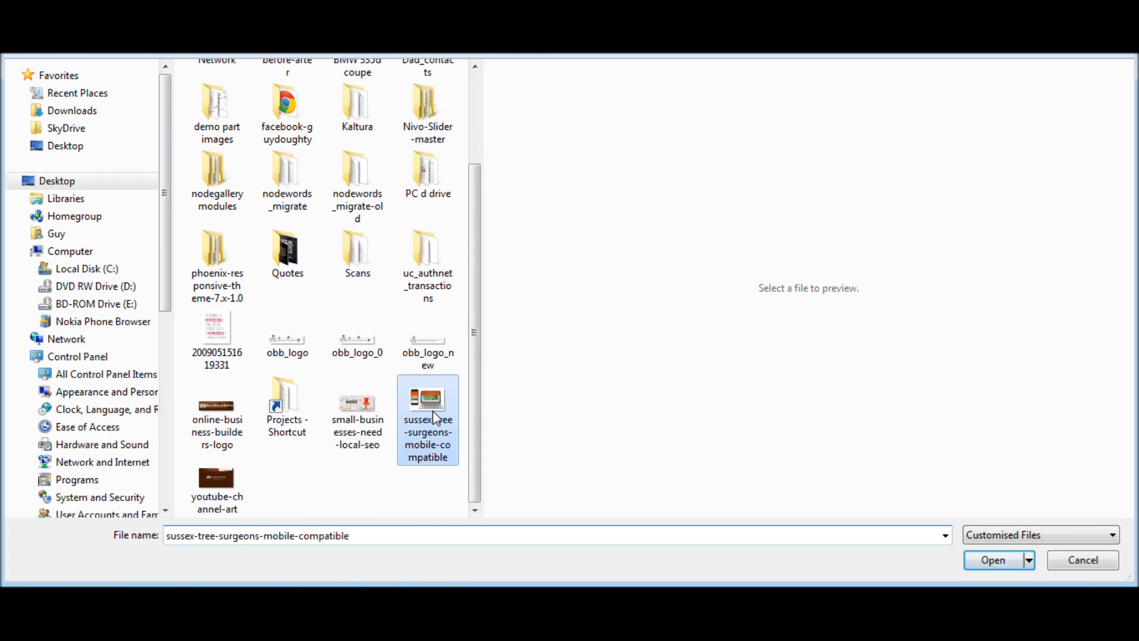
left_click(371, 421, "ctrl")
left_click(237, 362, "ctrl")
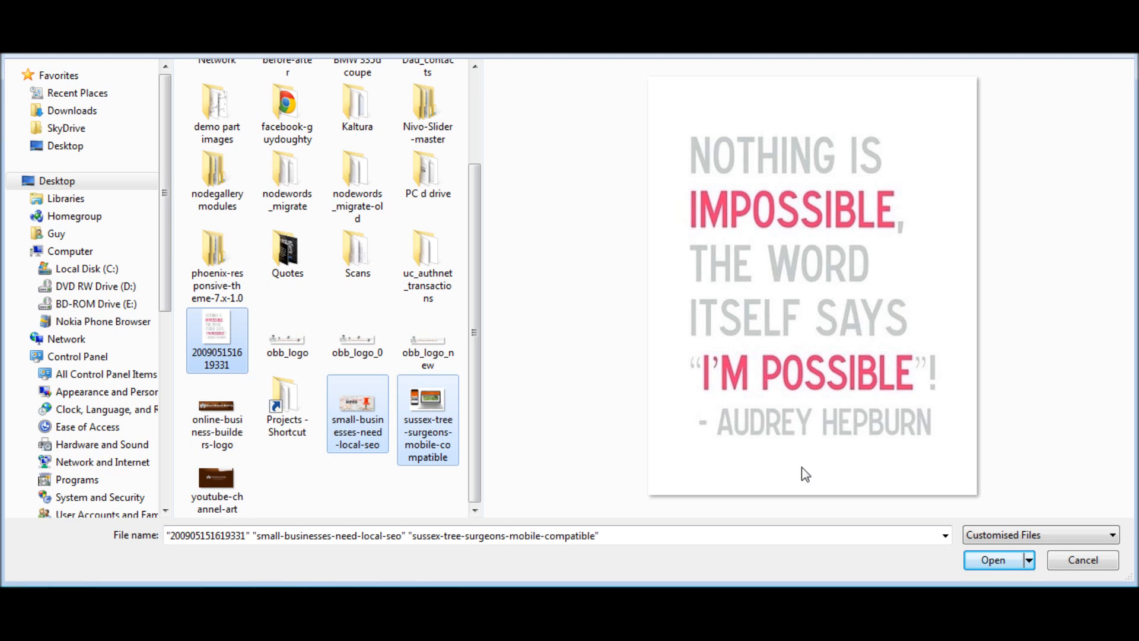
left_click(995, 562)
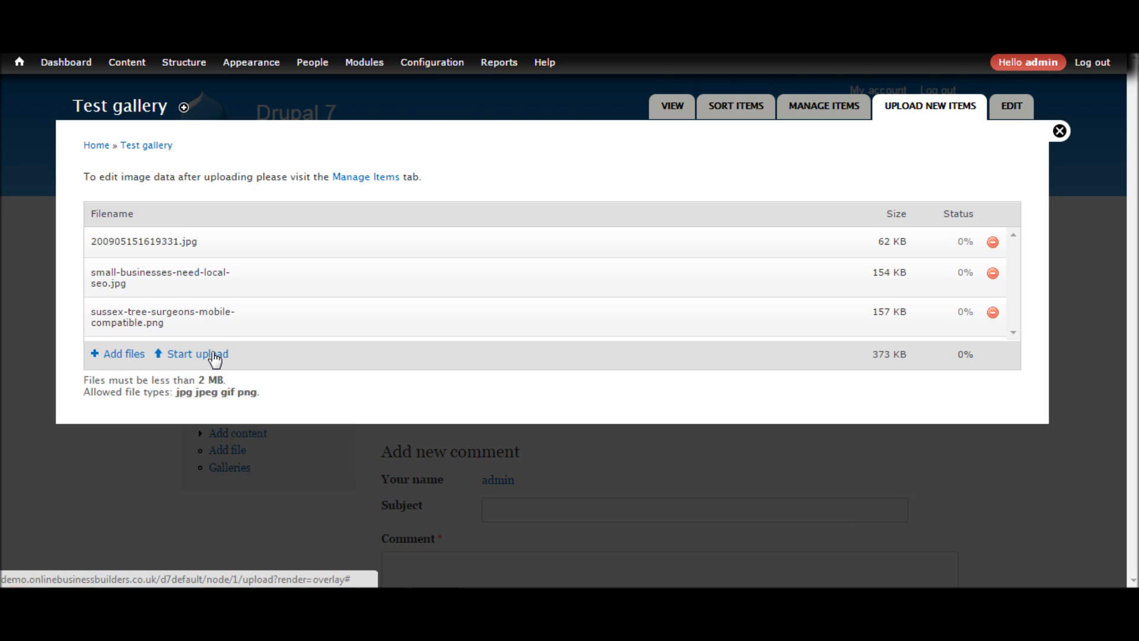
Step: Upload the three queued images to Test gallery and open the gallery's item management page
left_click(212, 353)
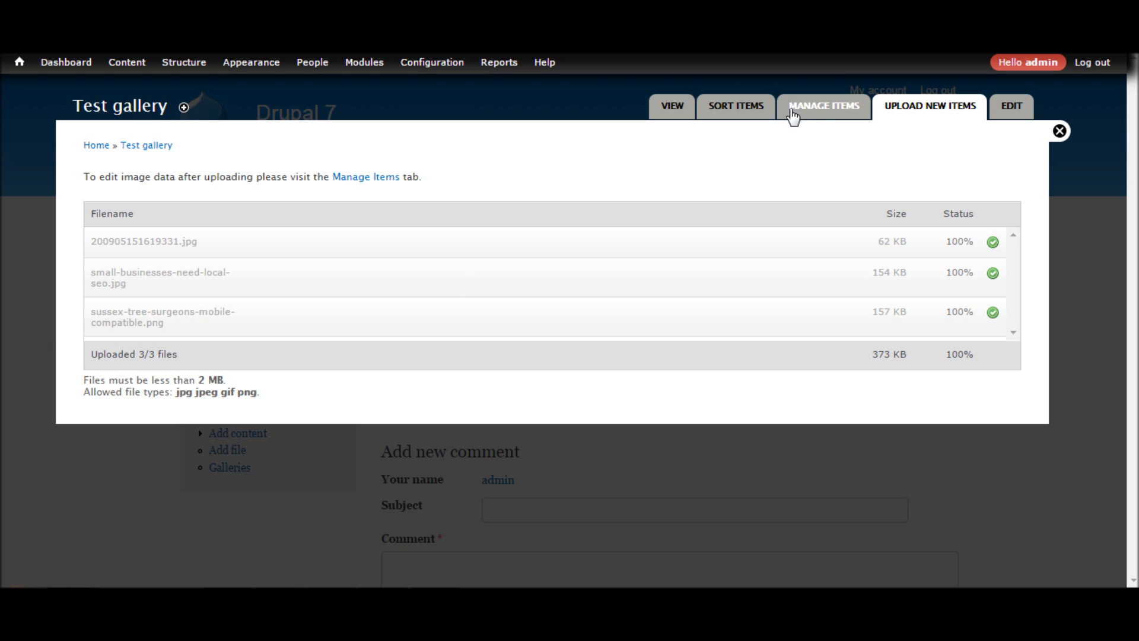
left_click(818, 109)
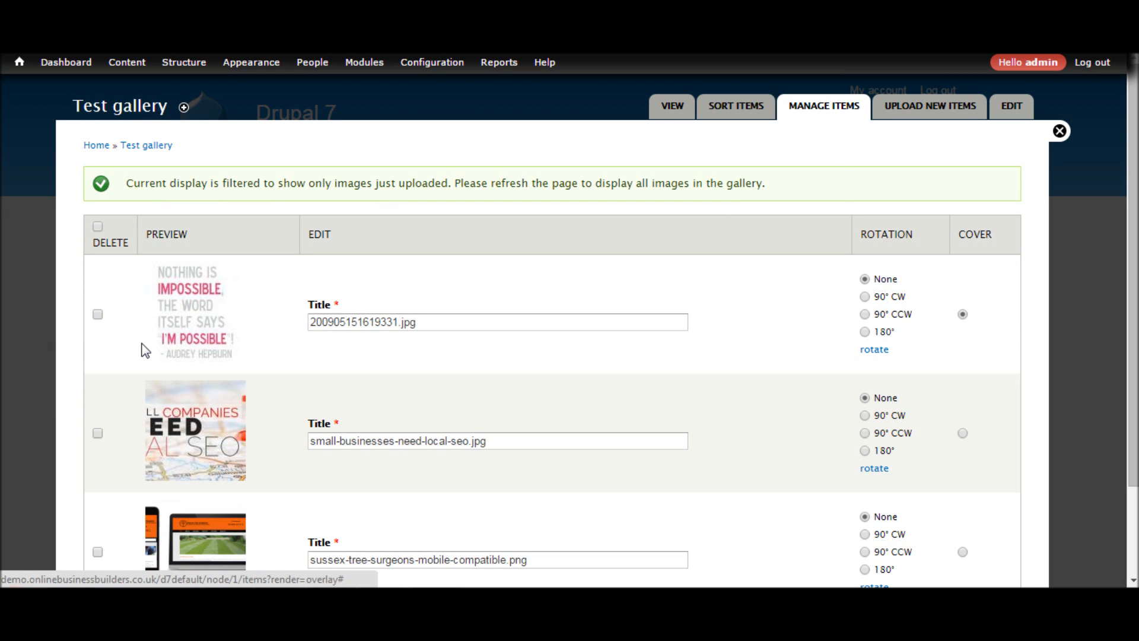
Step: Try 90° CW and 90° CCW rotation on 200905151619331.jpg and reset its rotation to None
left_click_drag(440, 329, 287, 326)
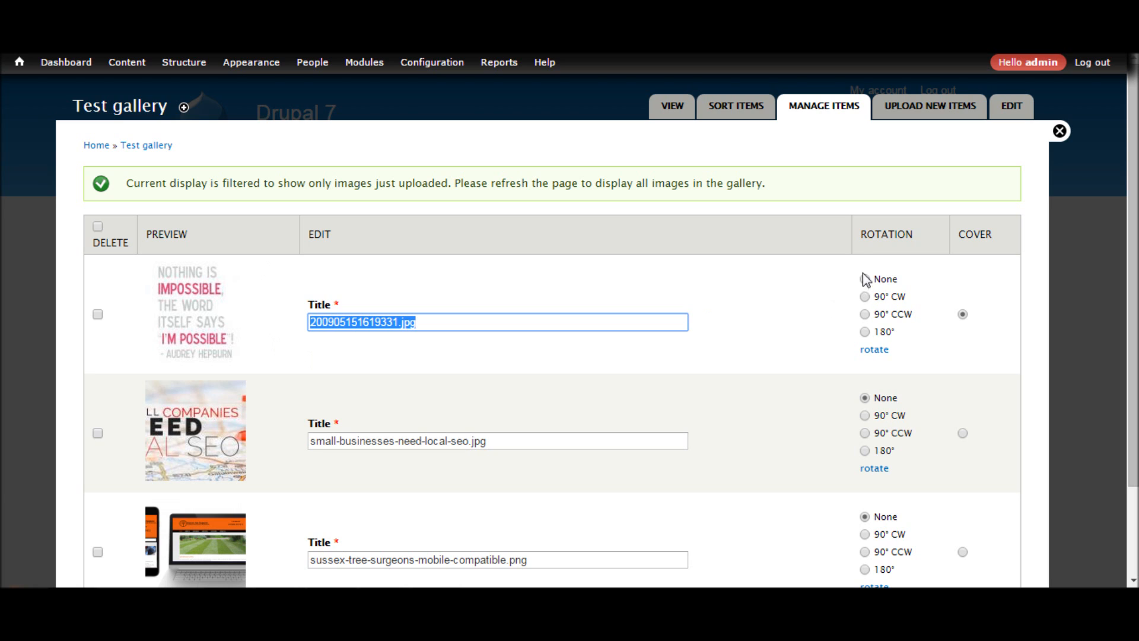
left_click(865, 296)
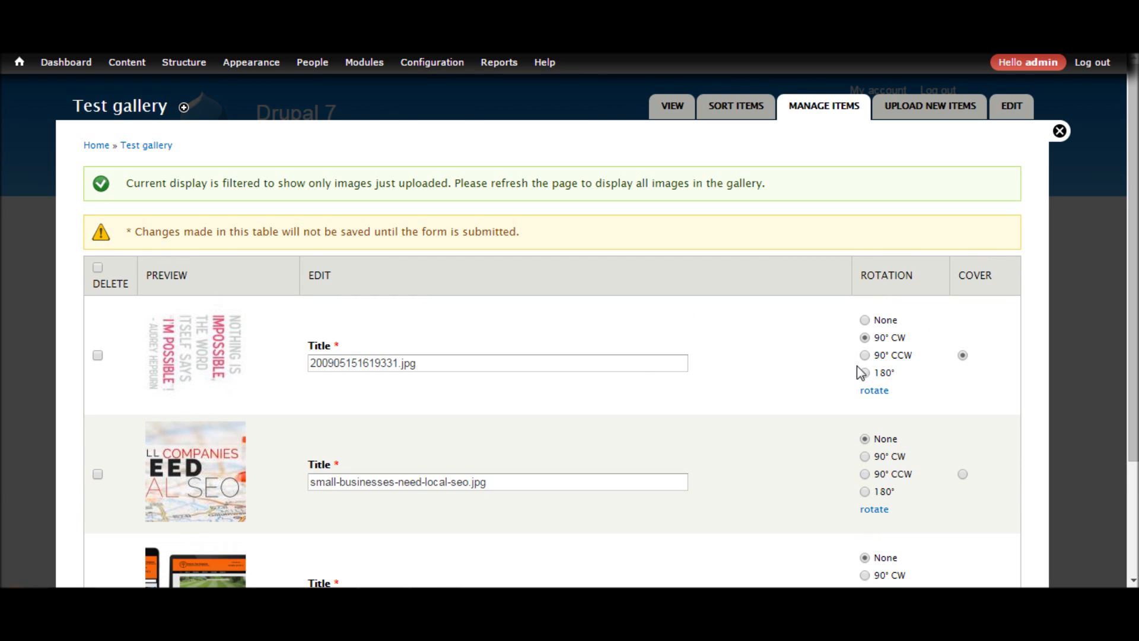
left_click(864, 355)
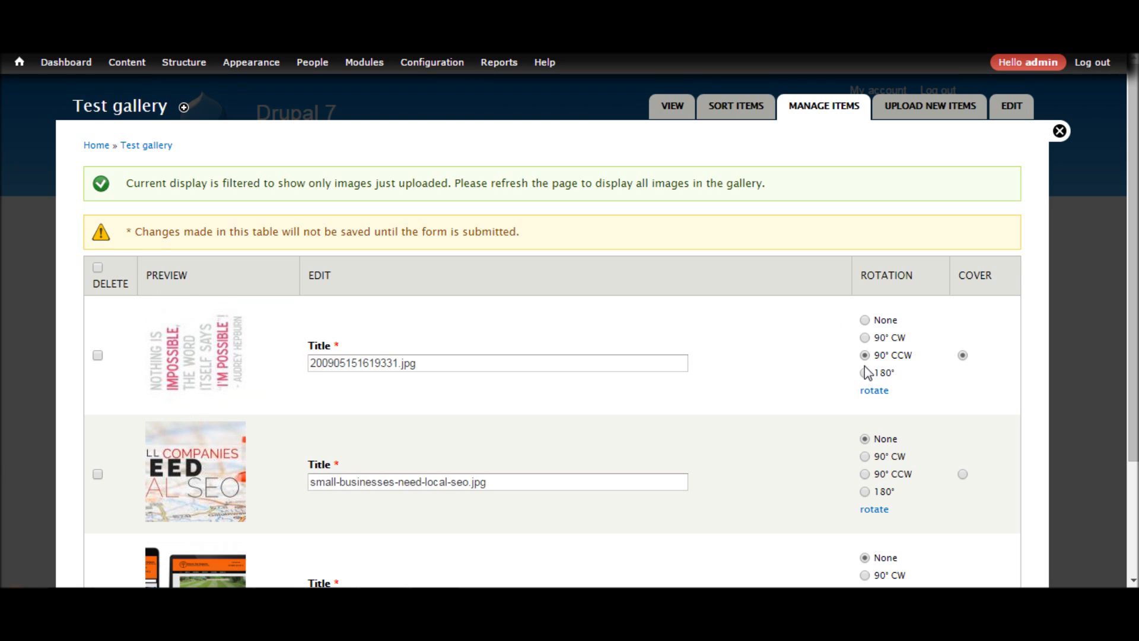
left_click(866, 320)
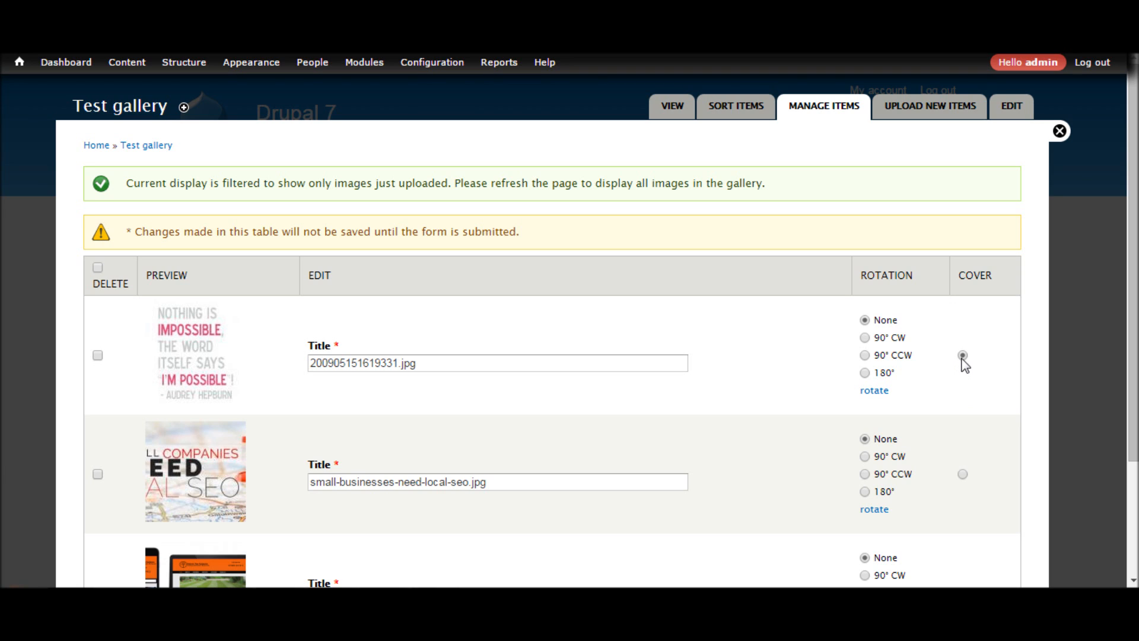
Step: Save the uploaded items' settings in Test gallery
left_click_drag(1133, 251, 1115, 389)
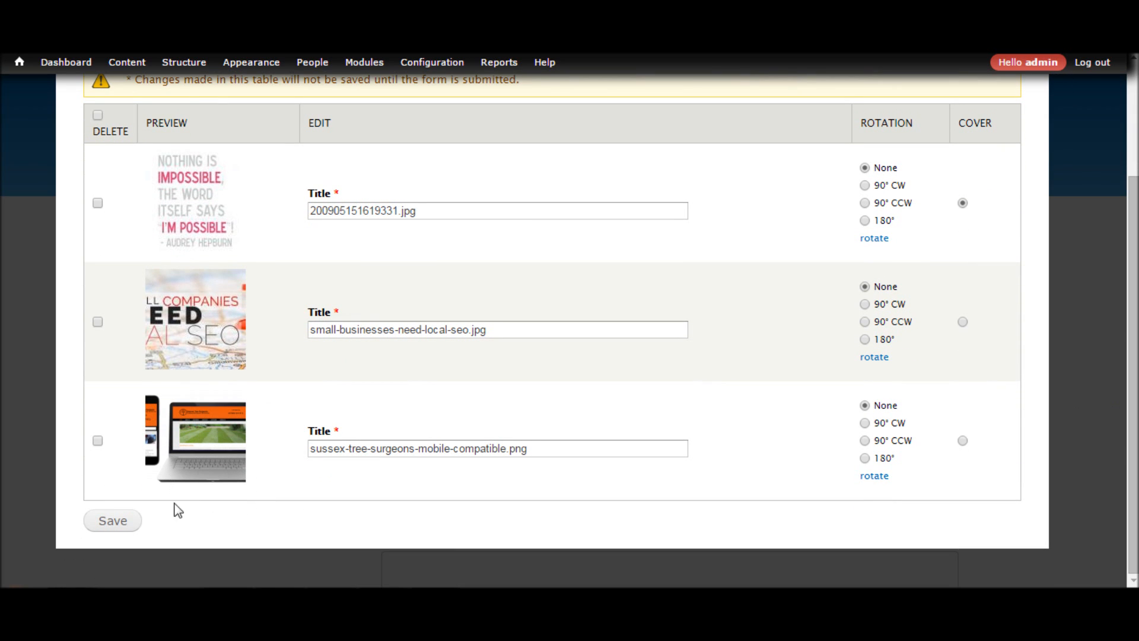
left_click(113, 524)
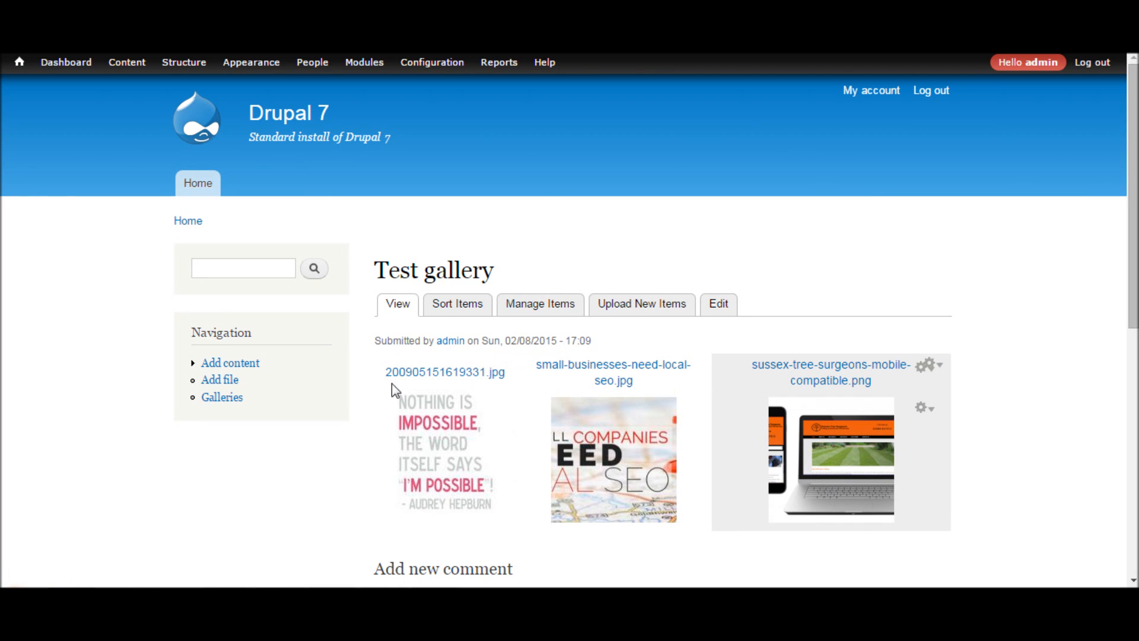
Step: Sort Test gallery so that sussex-tree-surgeons-mobile-compatible.png comes first, save the order and return to the gallery
left_click(465, 304)
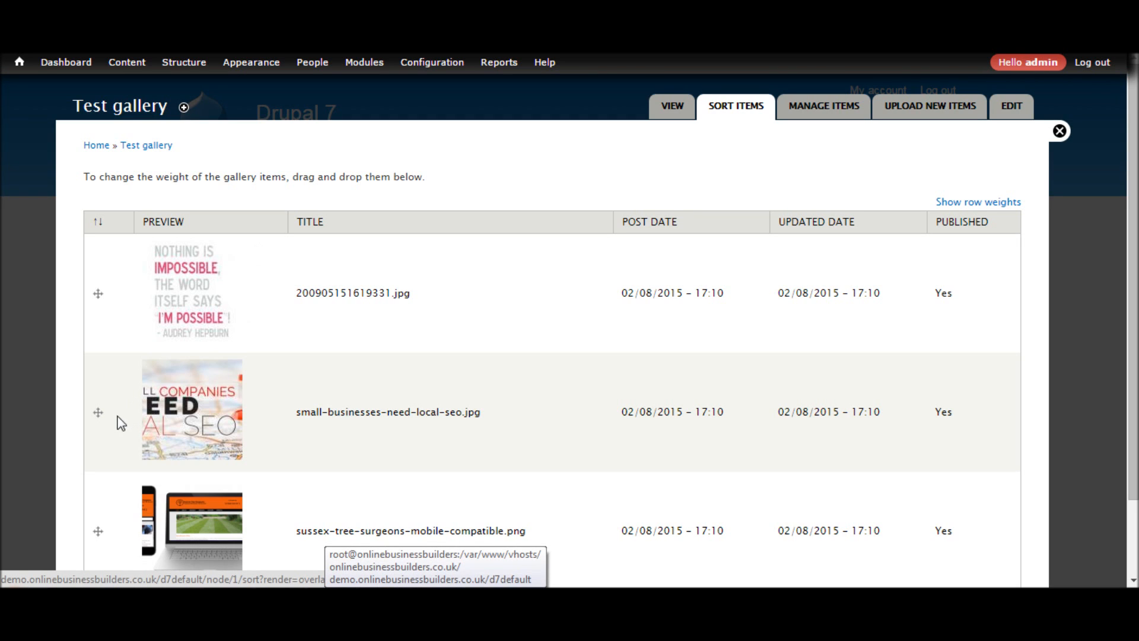
left_click_drag(97, 528, 101, 260)
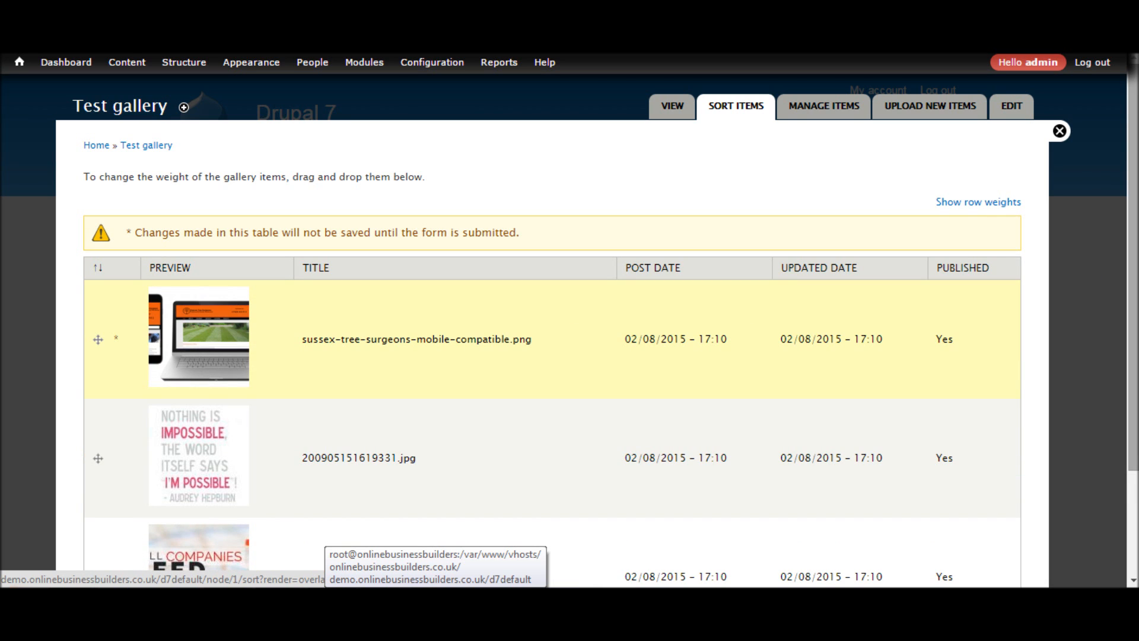
scroll(1131, 484, "down", 2)
left_click(186, 521)
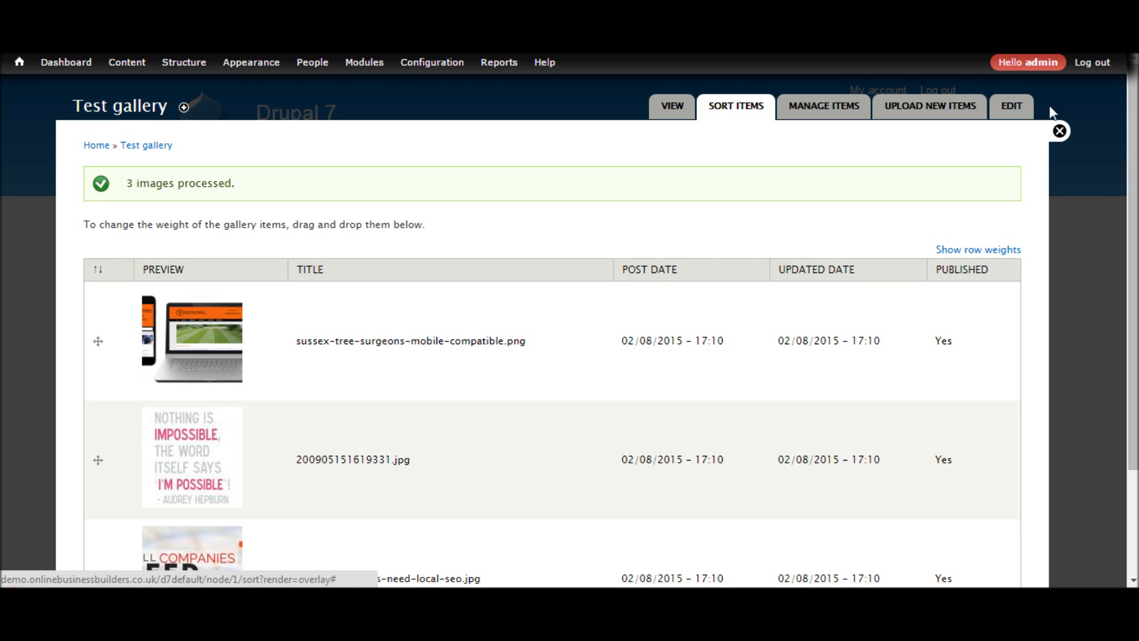
left_click(1059, 133)
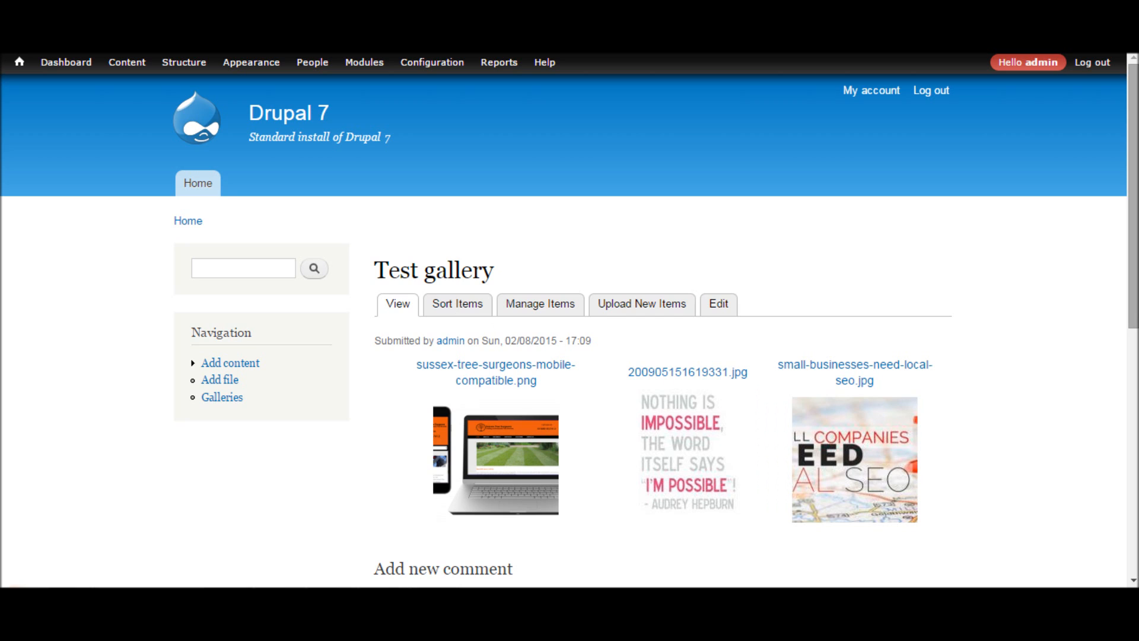
Step: View the sussex-tree-surgeons-mobile-compatible.png item page from its gallery thumbnail and go back to the gallery
scroll(570, 326, "down", 3)
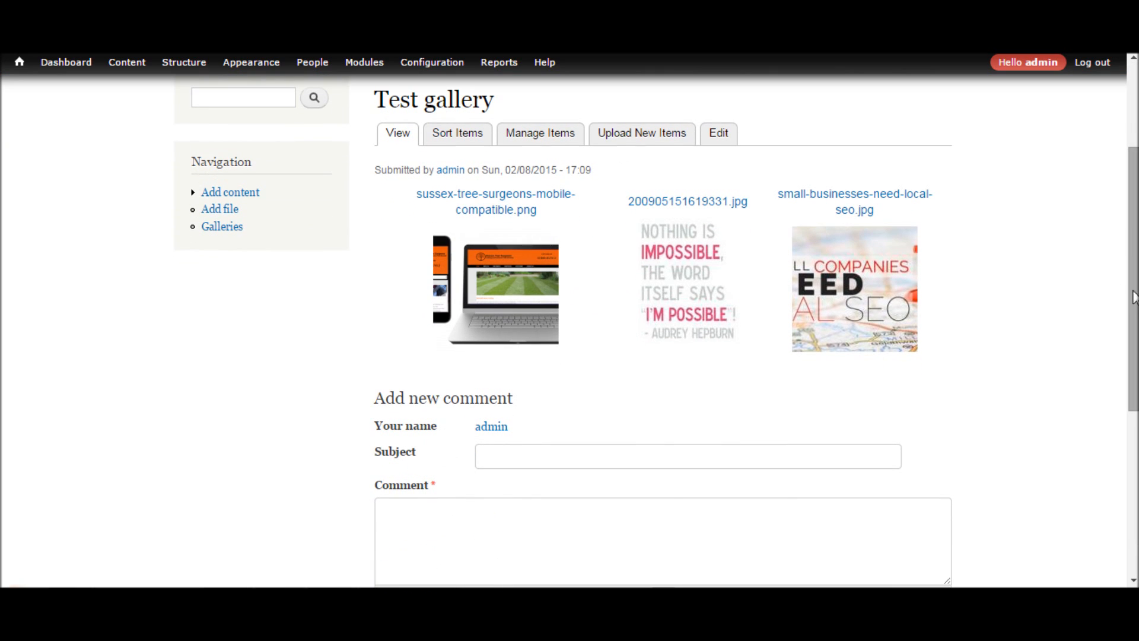
left_click(512, 297)
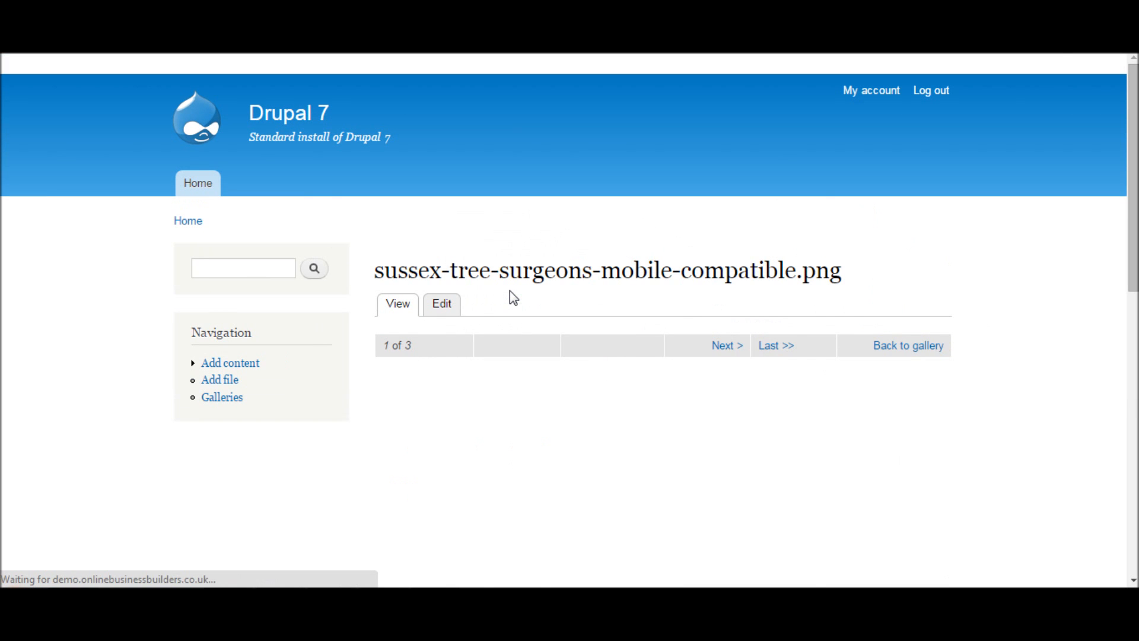
mouse_move(1129, 102)
left_mouse_down()
mouse_move(1129, 227)
mouse_move(1132, 102)
left_mouse_up()
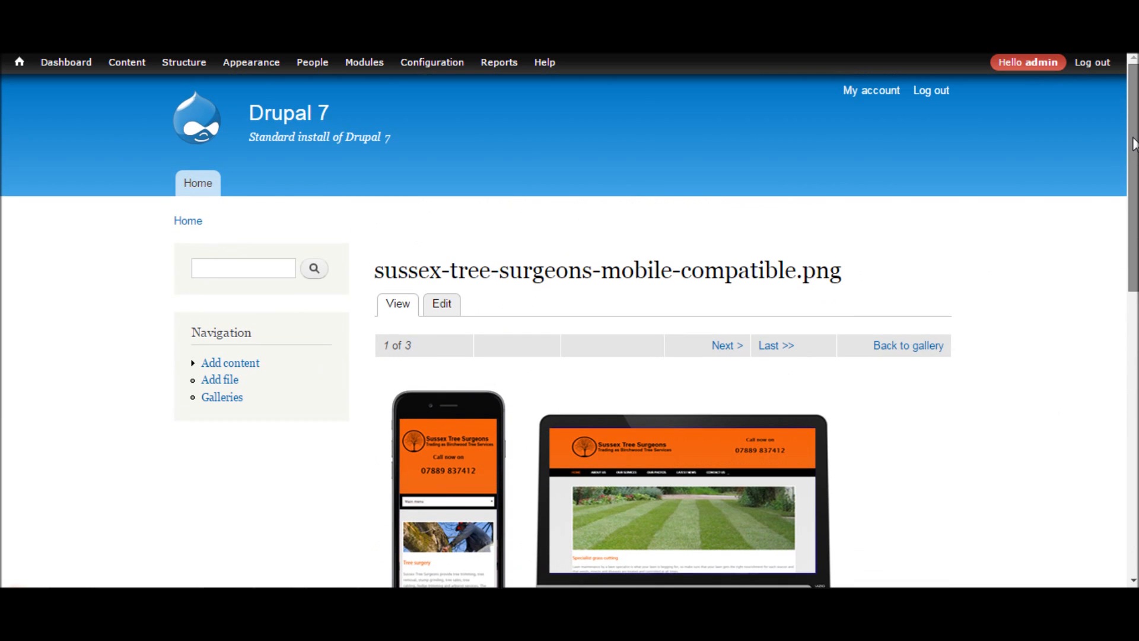
left_click_drag(1138, 165, 1138, 187)
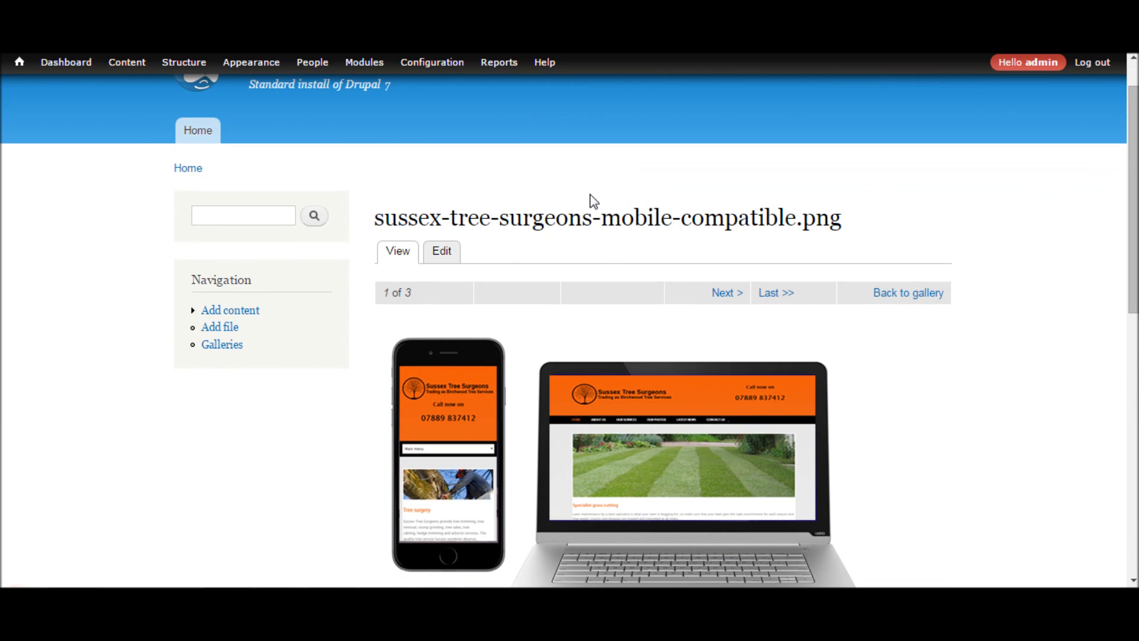
left_click(911, 297)
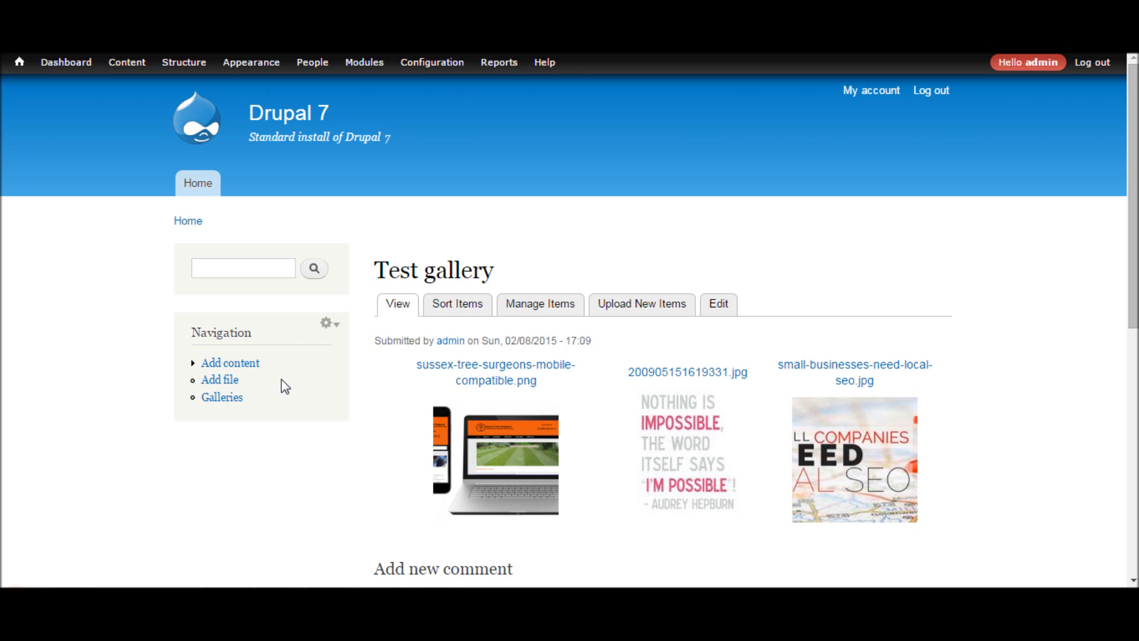
Step: Open the Image file type's file display settings for Node Gallery File Thumbnail and enable the Colorbox display
mouse_move(175, 67)
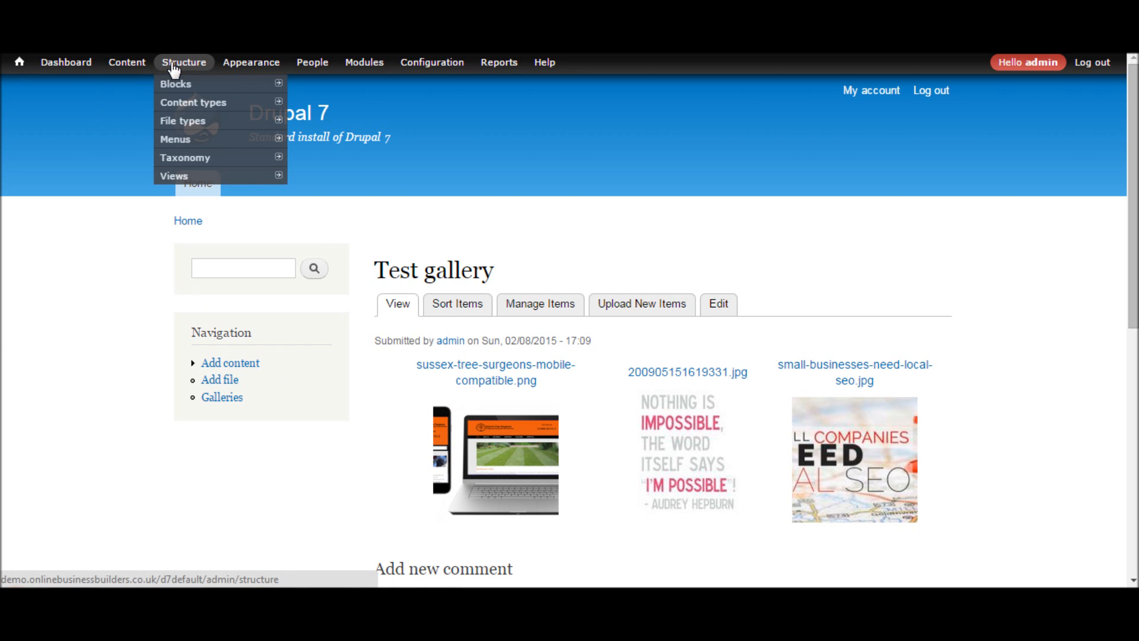
mouse_move(210, 124)
mouse_move(344, 177)
mouse_move(498, 204)
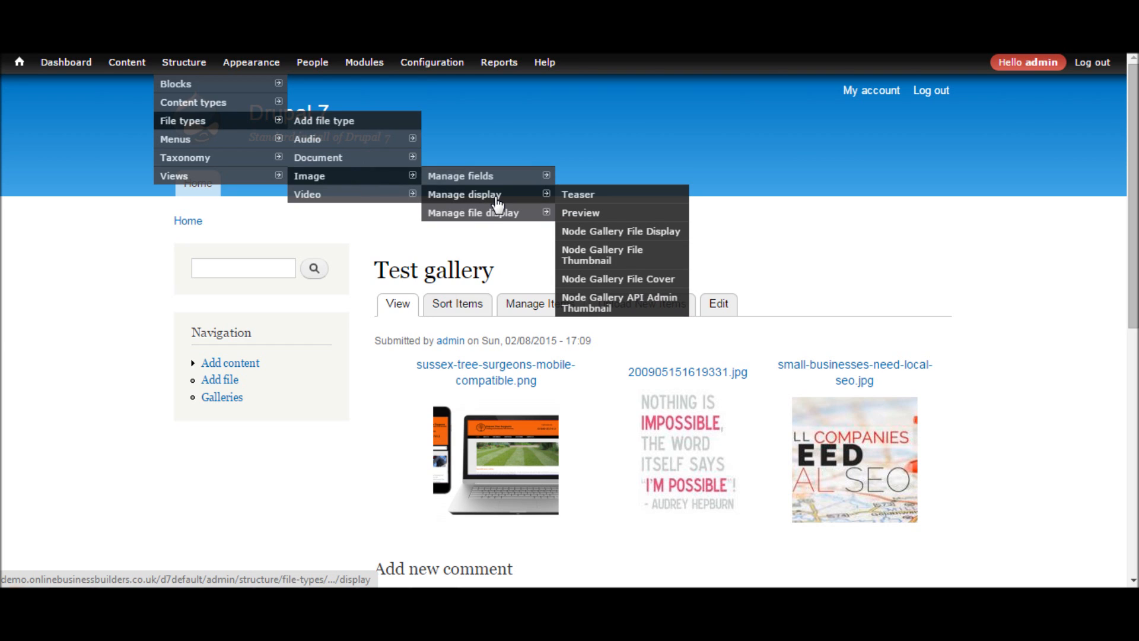
left_click(604, 263)
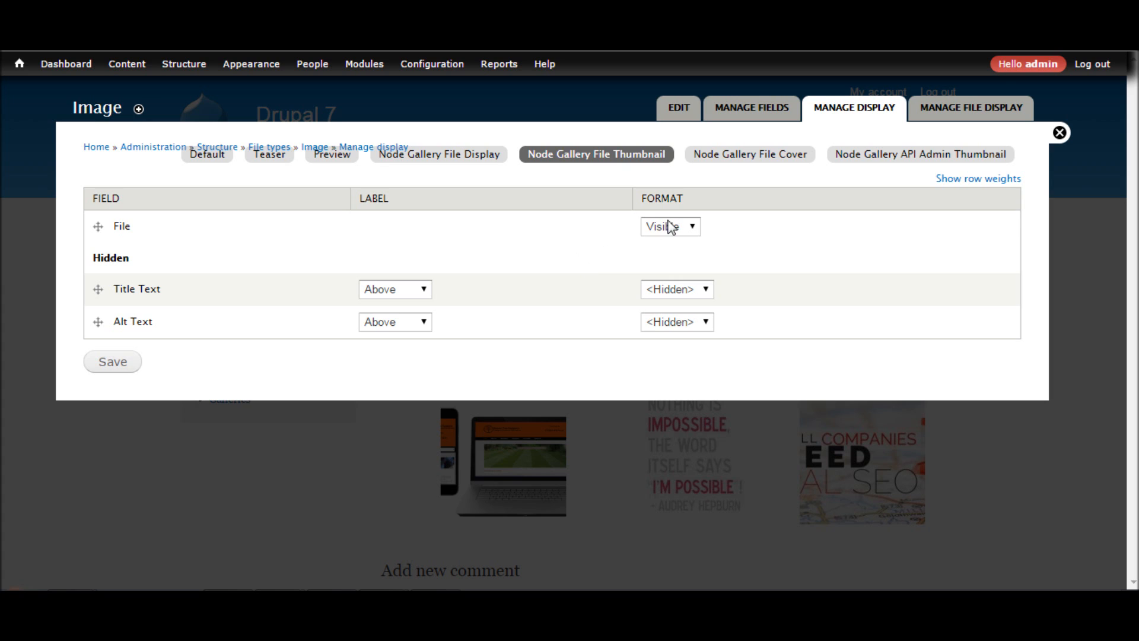
left_click(960, 113)
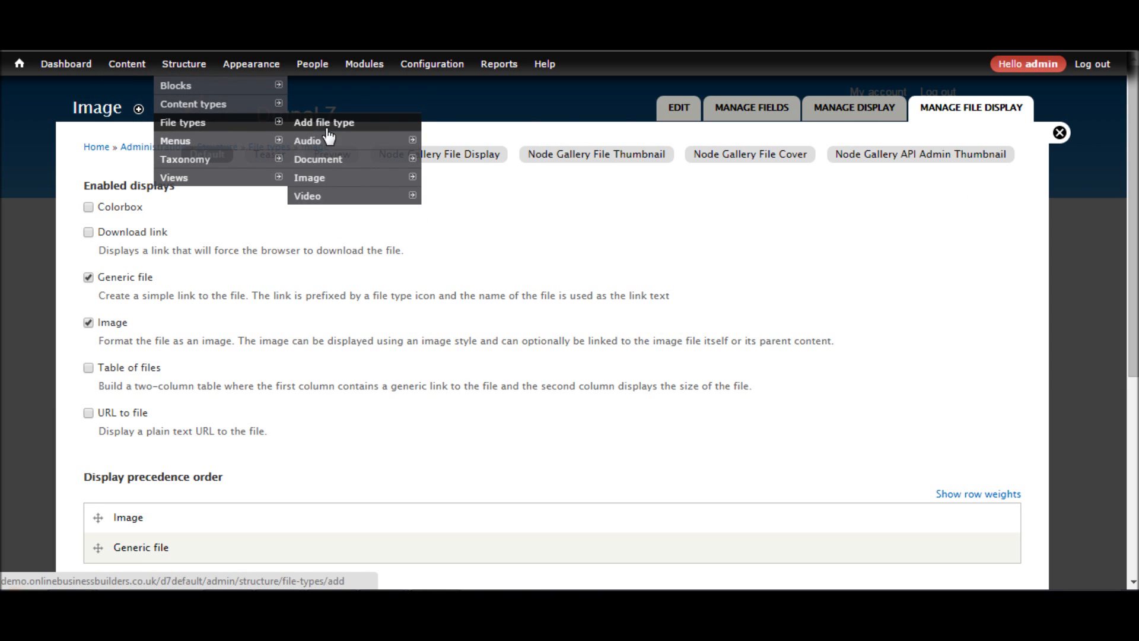
mouse_move(479, 223)
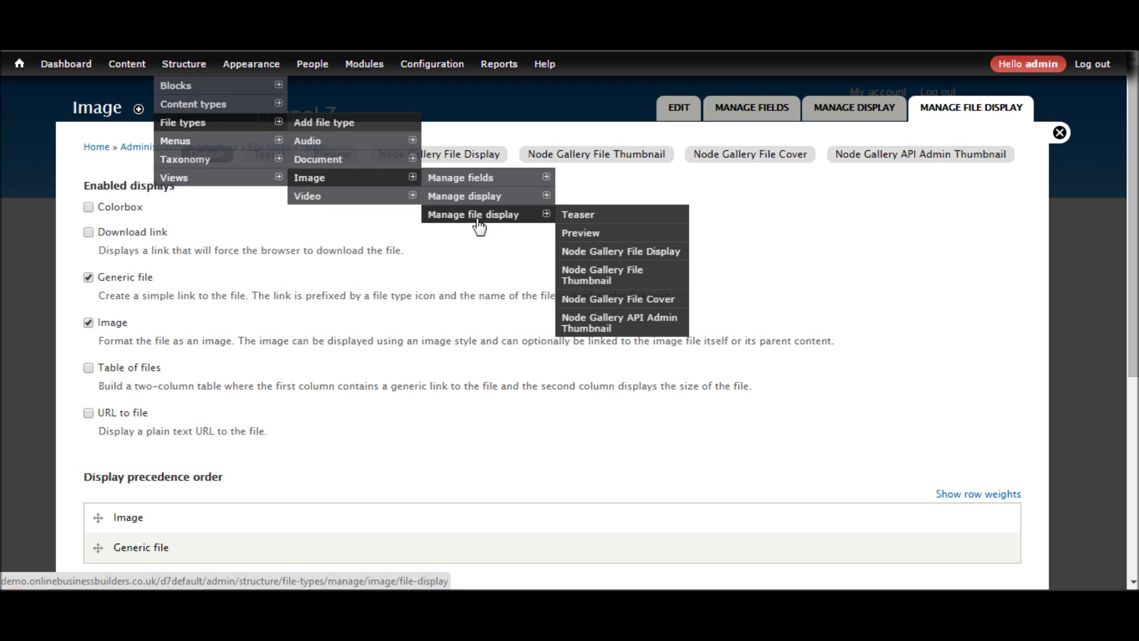
left_click(585, 159)
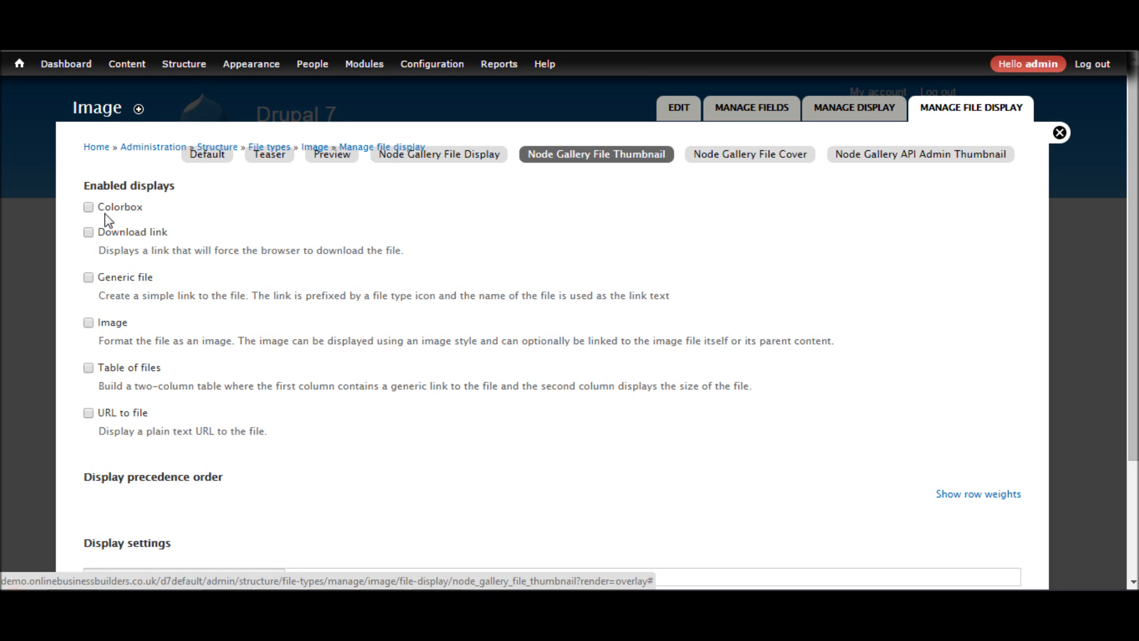
left_click(88, 207)
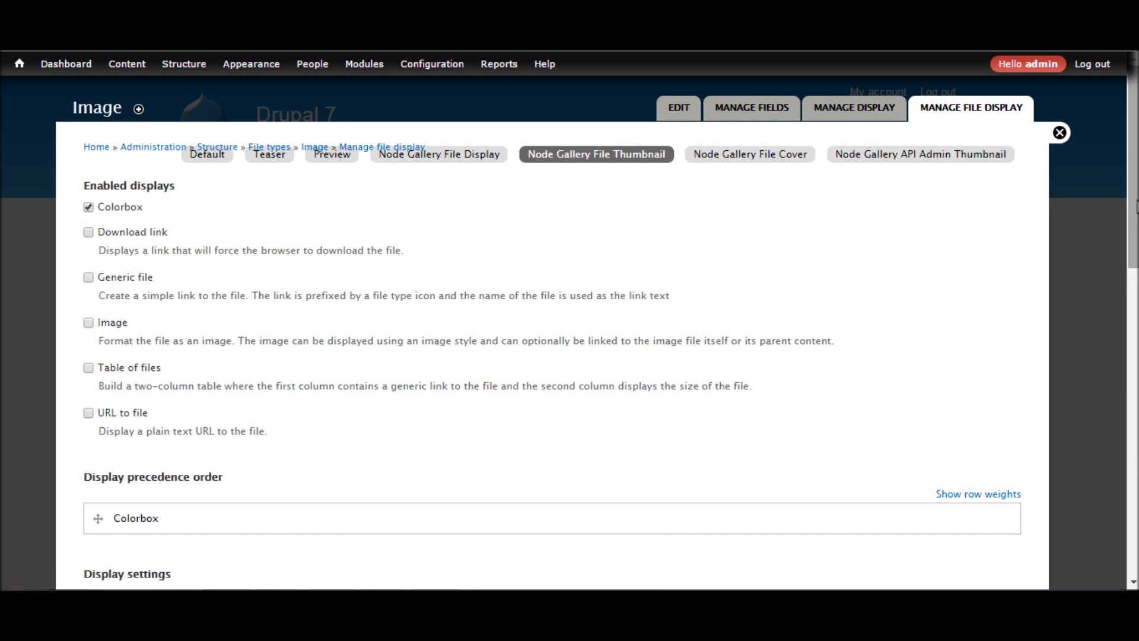
Step: Set Colorbox's content image style to Medium (220x220) and image grouping to Per page gallery, and save the configuration
left_click_drag(1134, 351, 1134, 393)
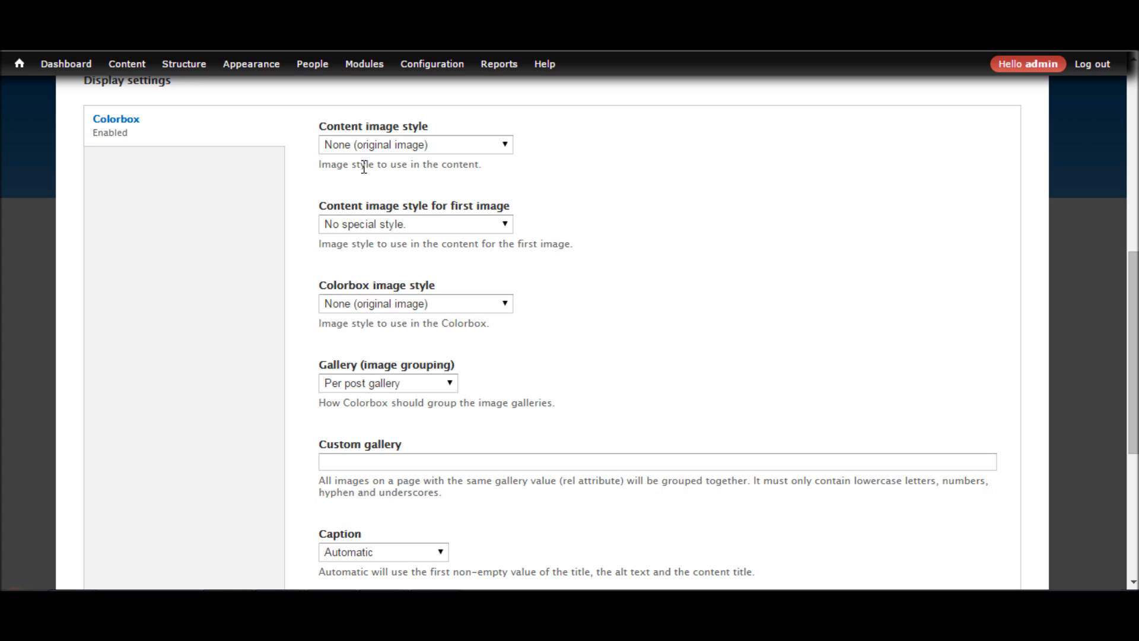
left_click(478, 150)
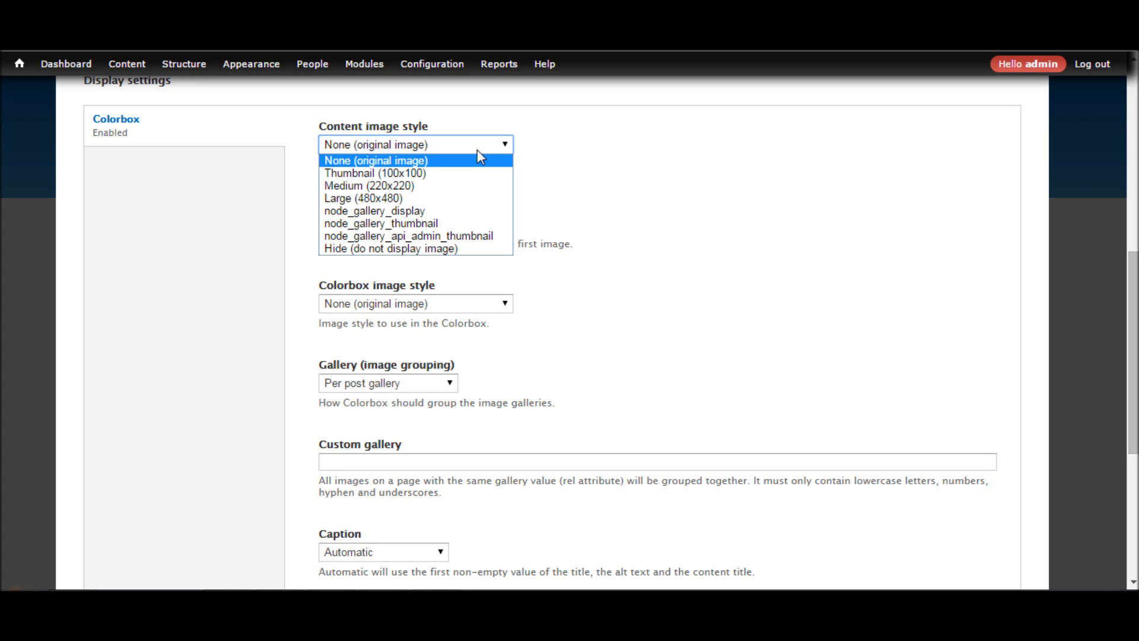
left_click(453, 190)
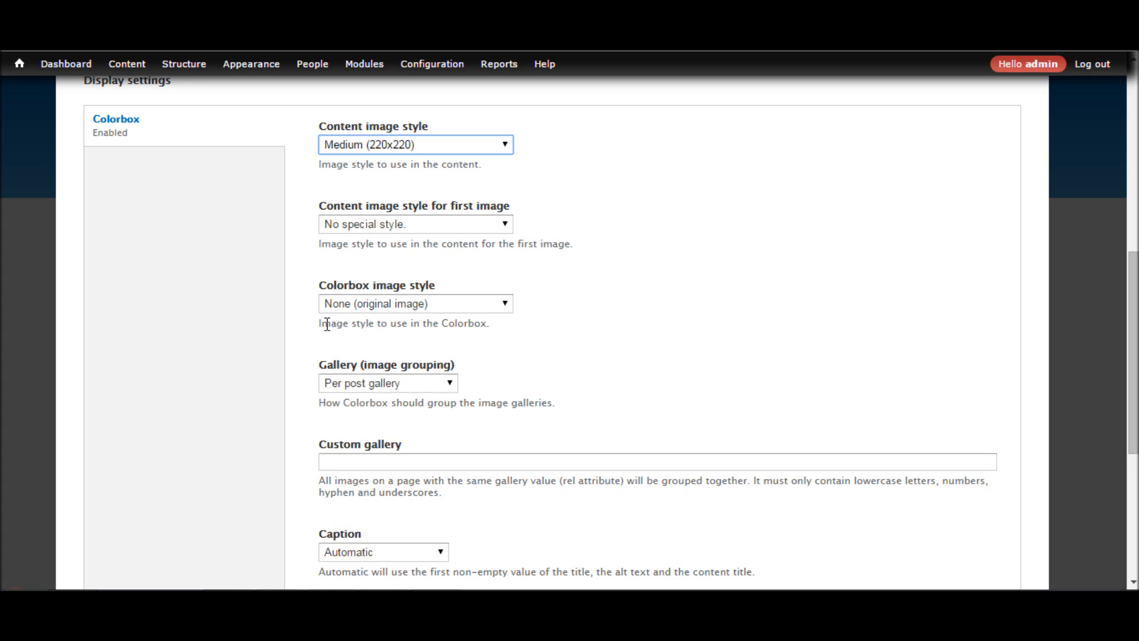
left_click(467, 303)
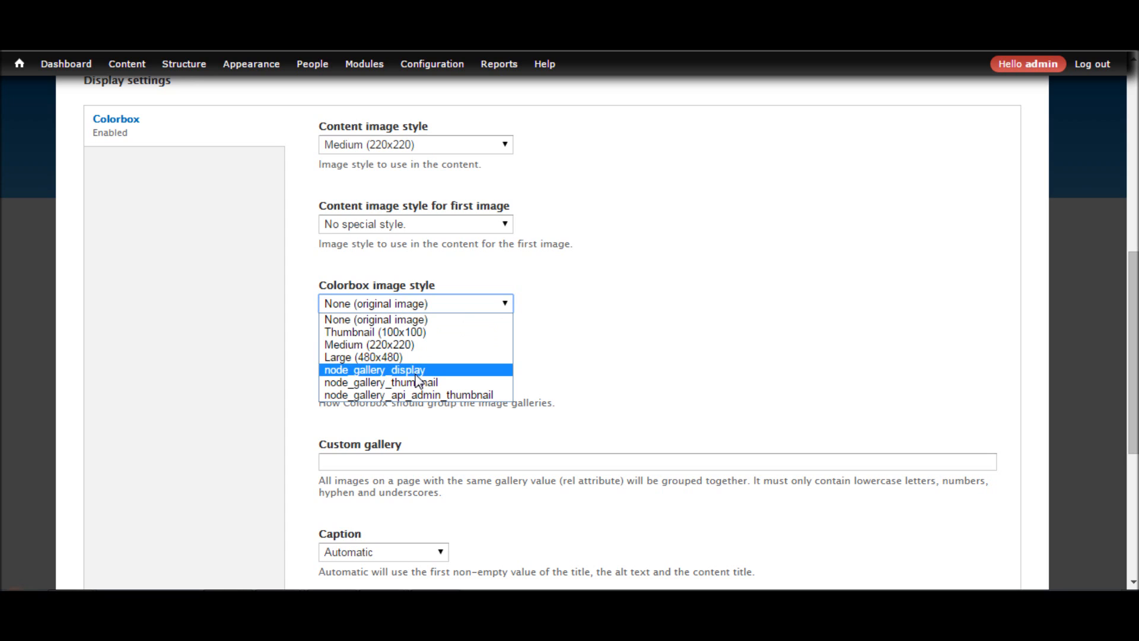
left_click(647, 280)
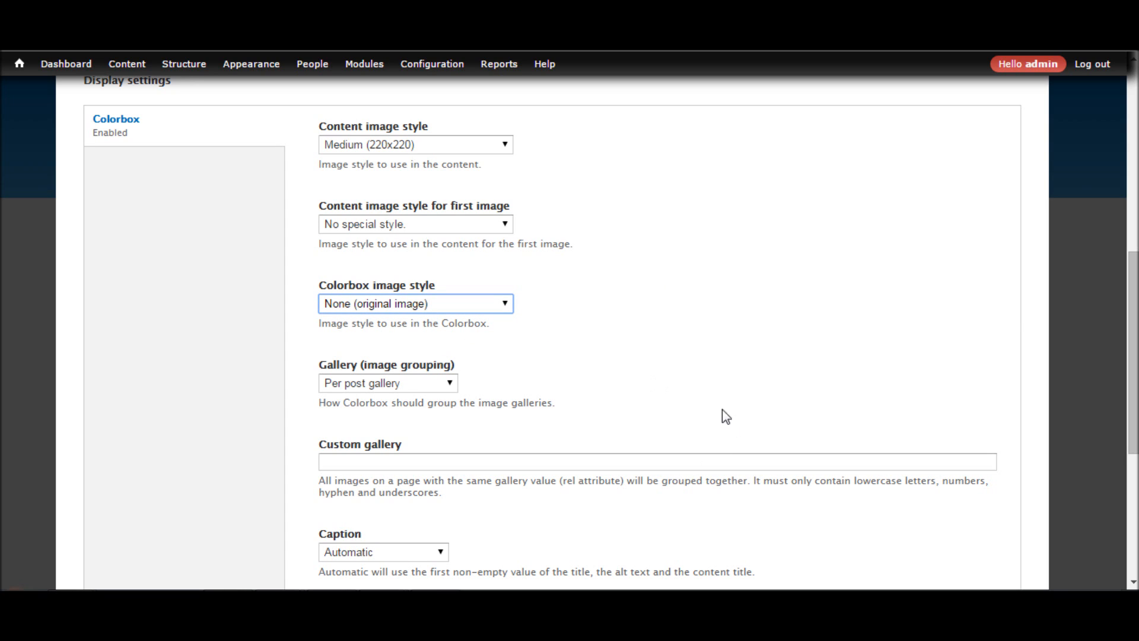
left_click(422, 384)
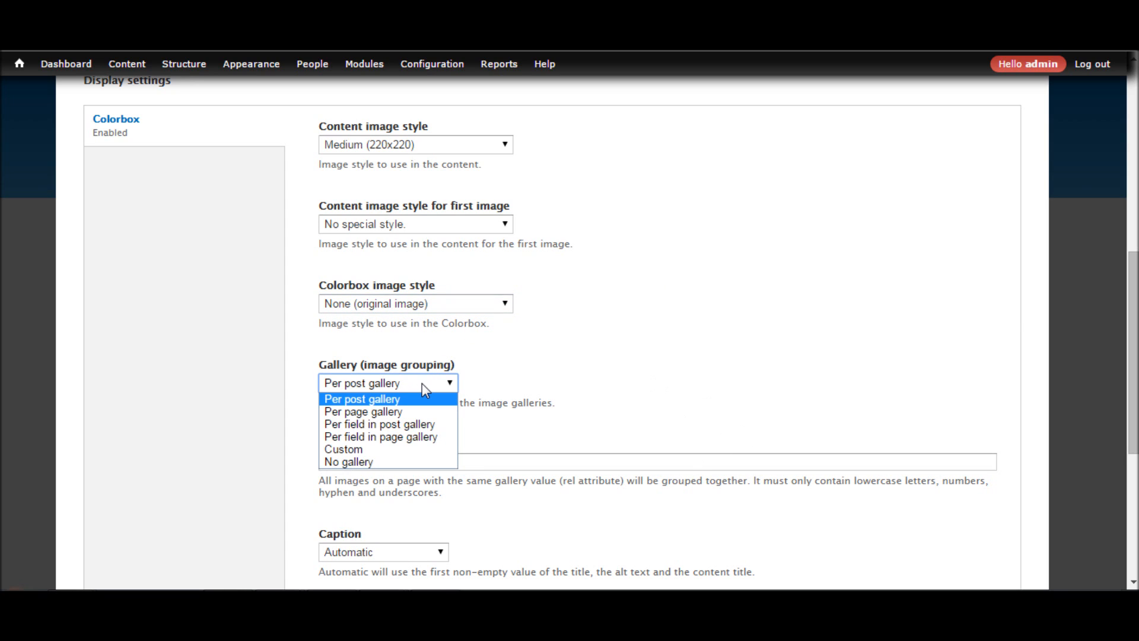
left_click(409, 414)
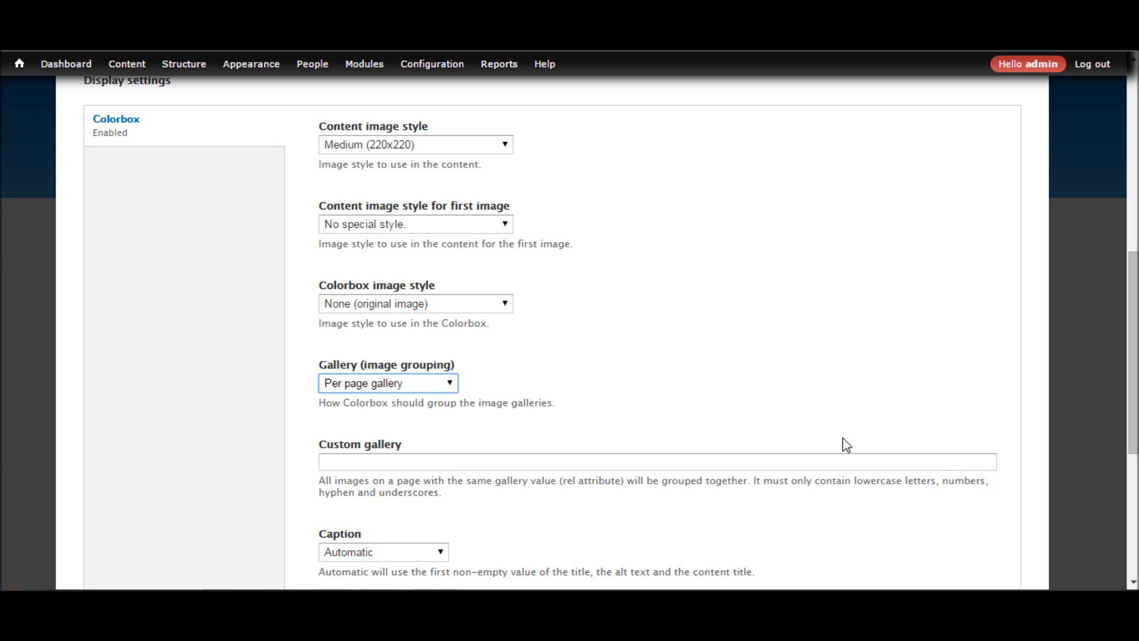
scroll(82, 560, "down", 5)
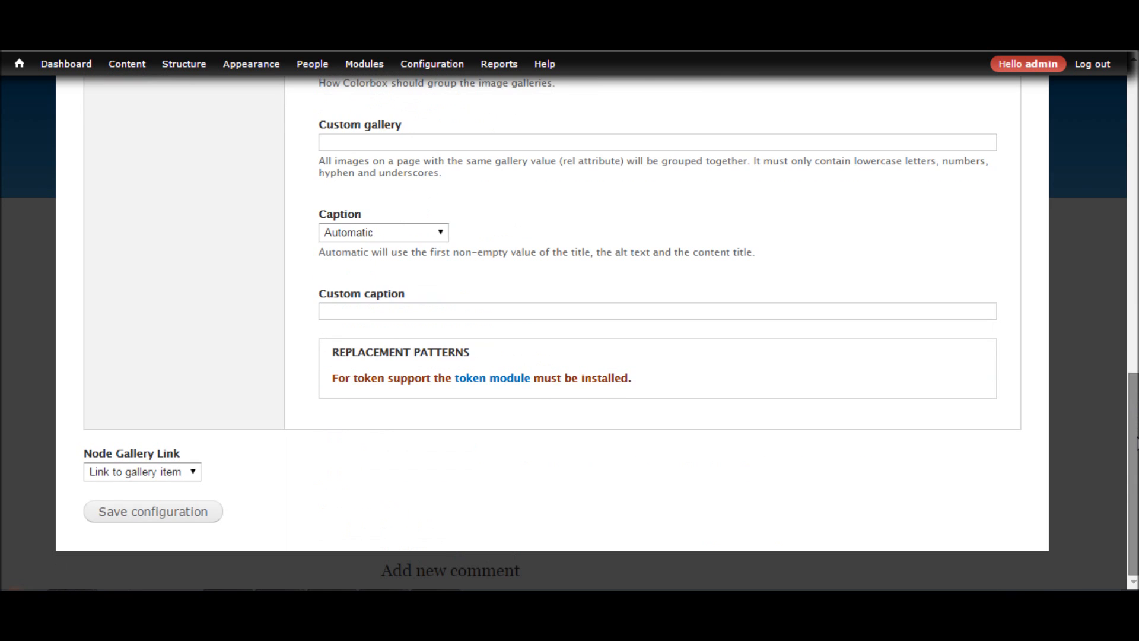
left_click(148, 518)
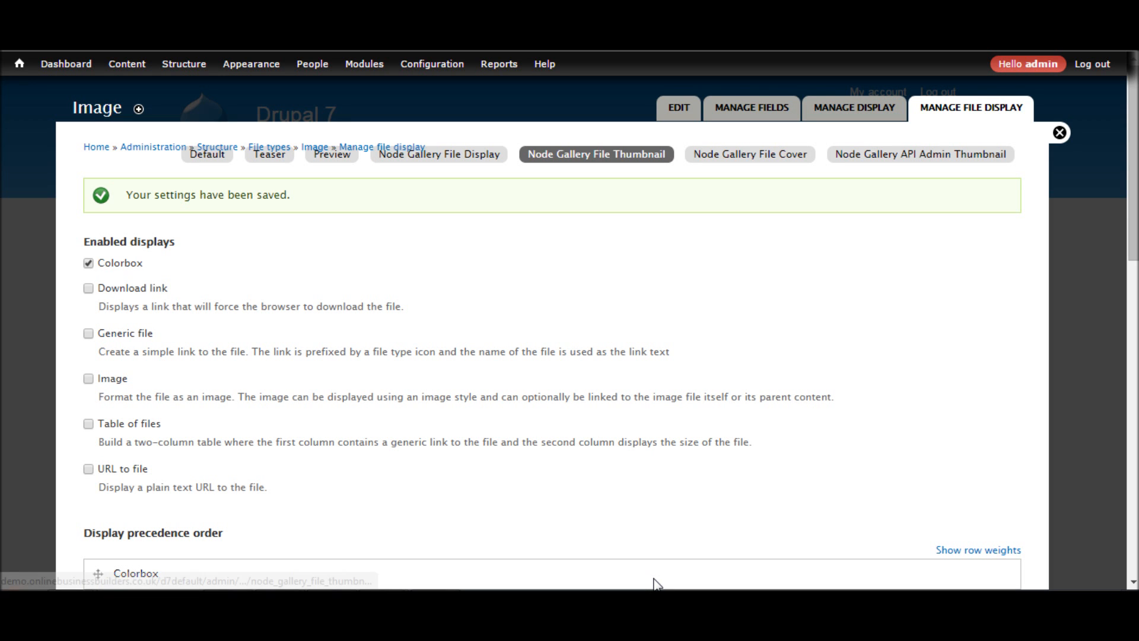
Step: Return to Test gallery and check how the sussex-tree-surgeons-mobile-compatible.png image opens in Colorbox, closing it when done
left_click(1079, 277)
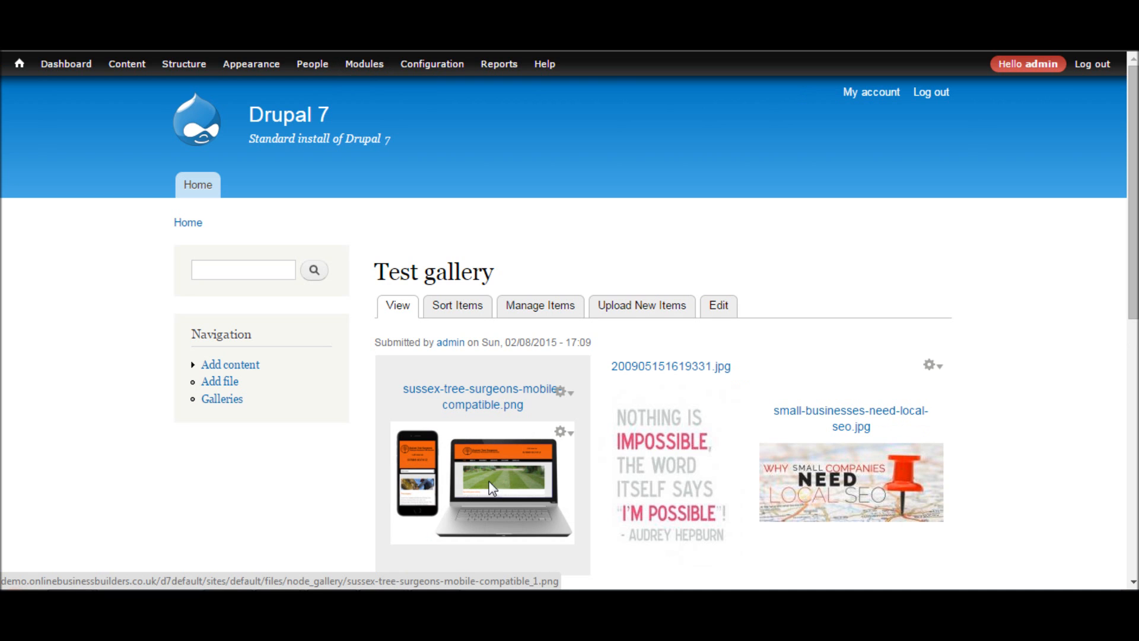
left_click(490, 483)
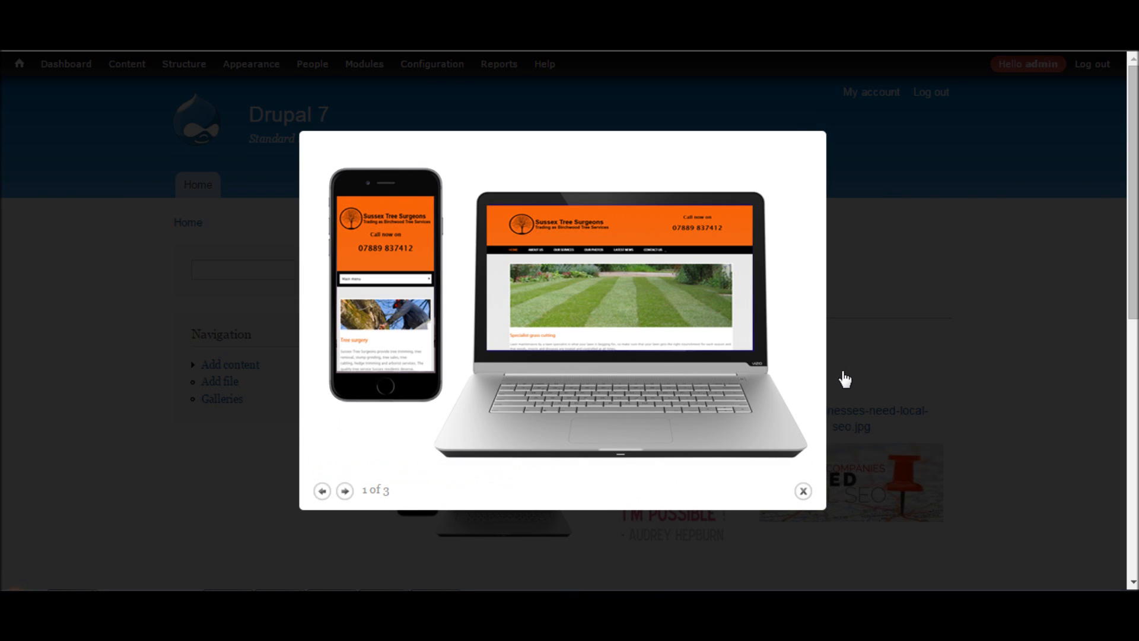
left_click(803, 491)
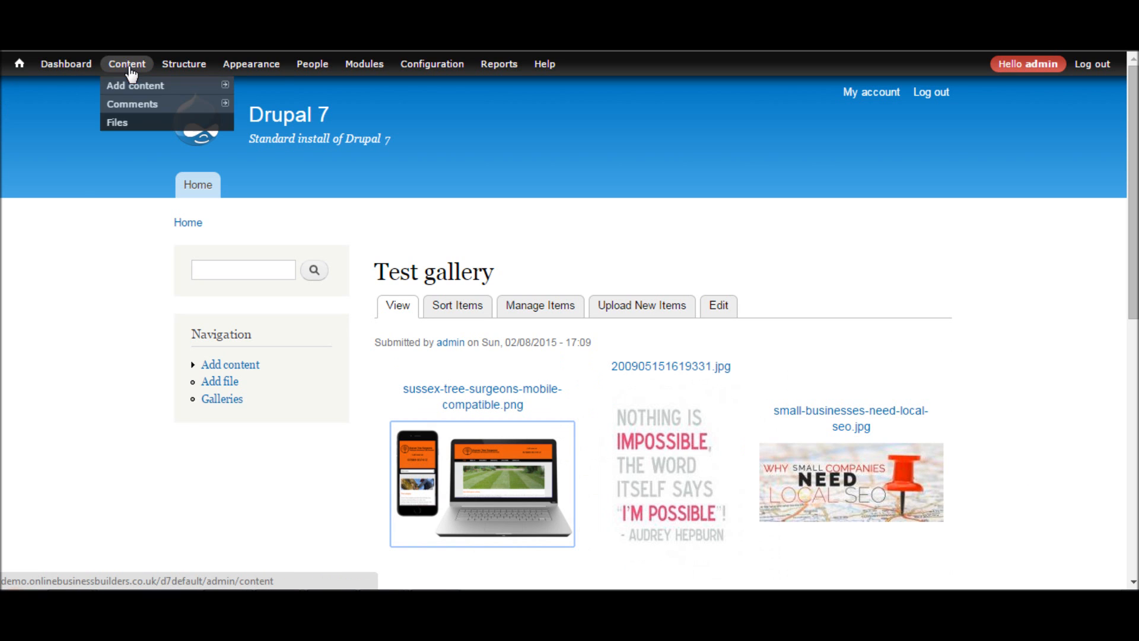
Step: Bring up the site's Views administration options
mouse_move(198, 68)
mouse_move(202, 177)
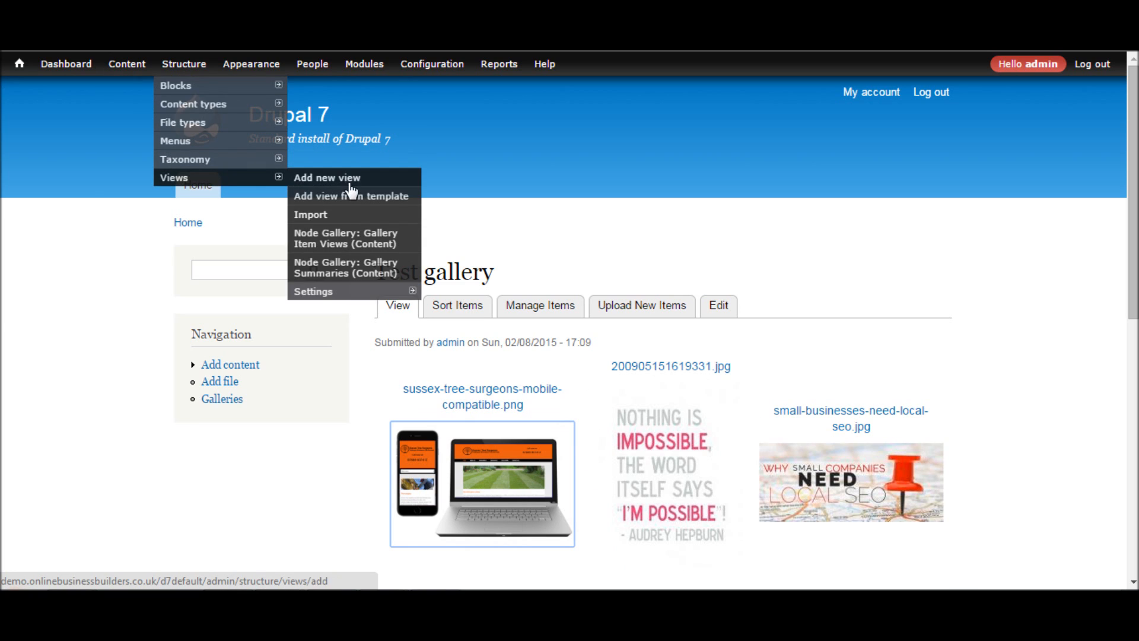